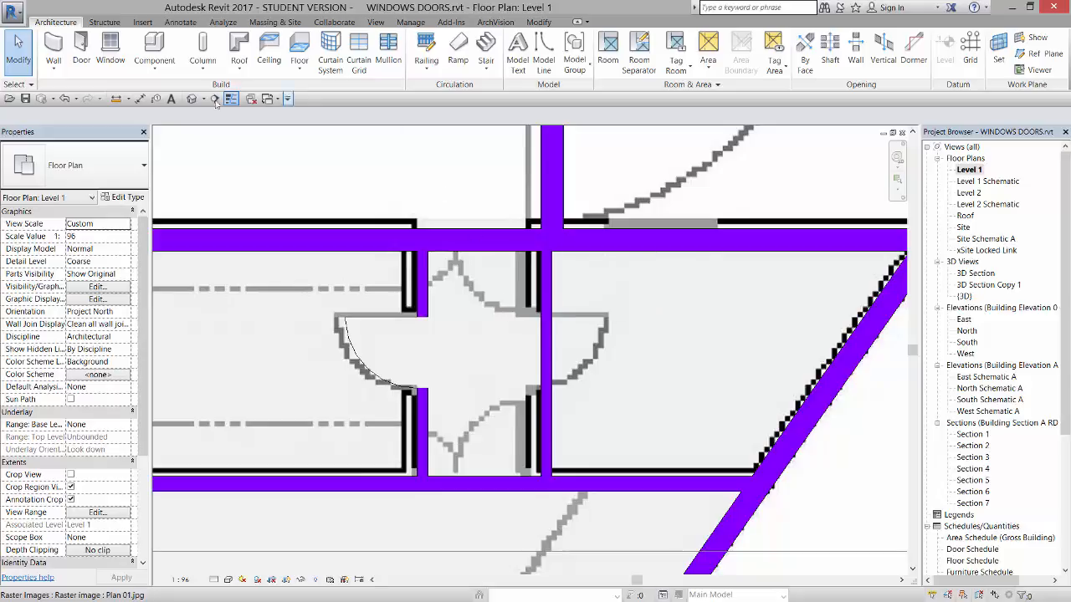
- Load the M_Door-Passage-Uneven-Flush.rfa door family from the Commercial doors folder of the US Metric library
{"action": "left_click", "coordinate": [142, 23]}
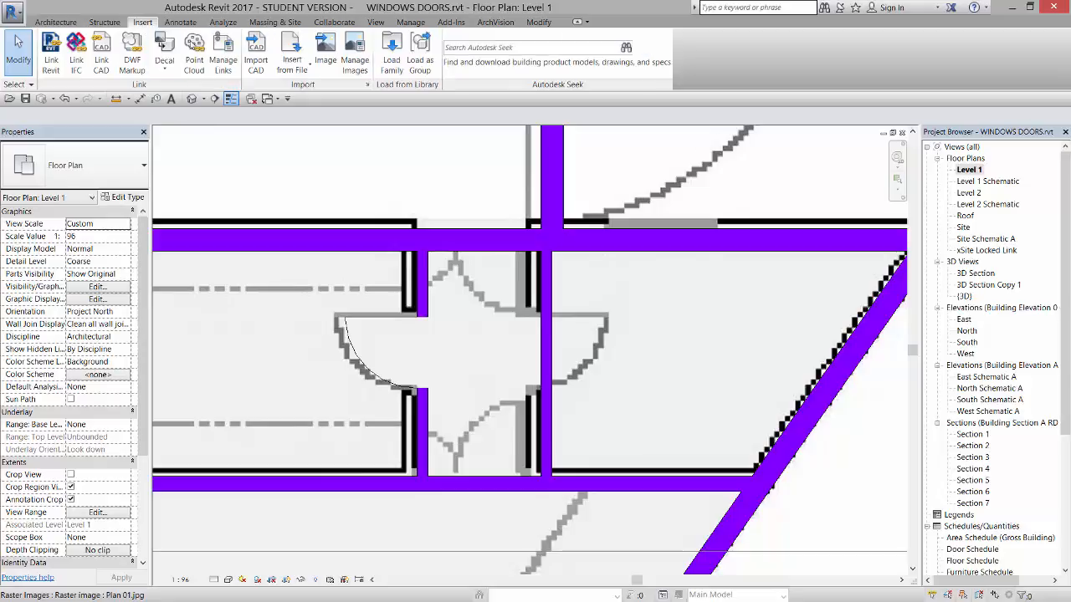
{"action": "left_click", "coordinate": [396, 72]}
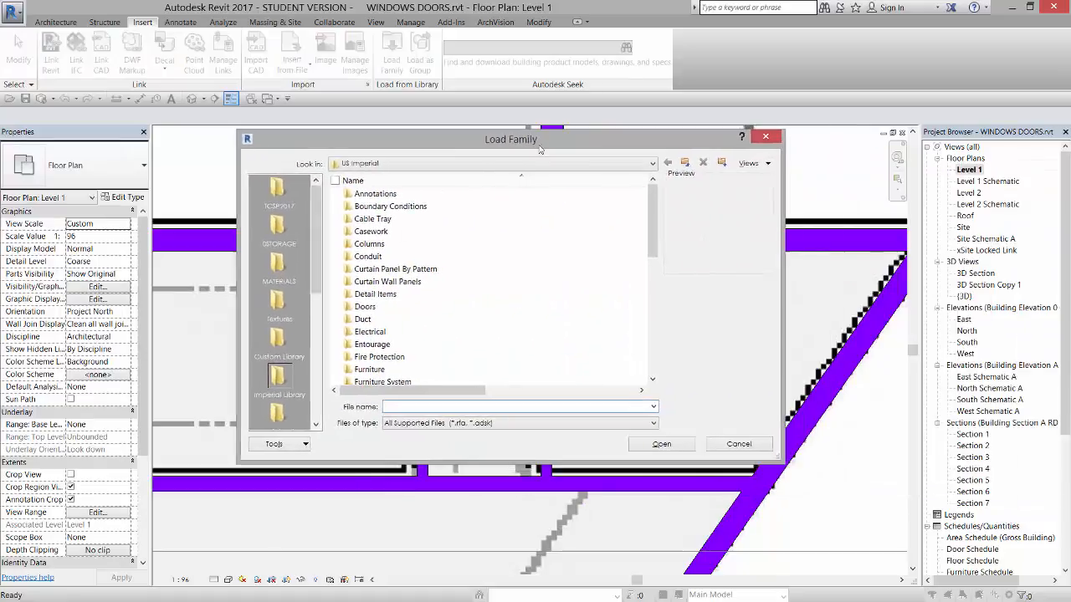
{"action": "left_click", "coordinate": [685, 164]}
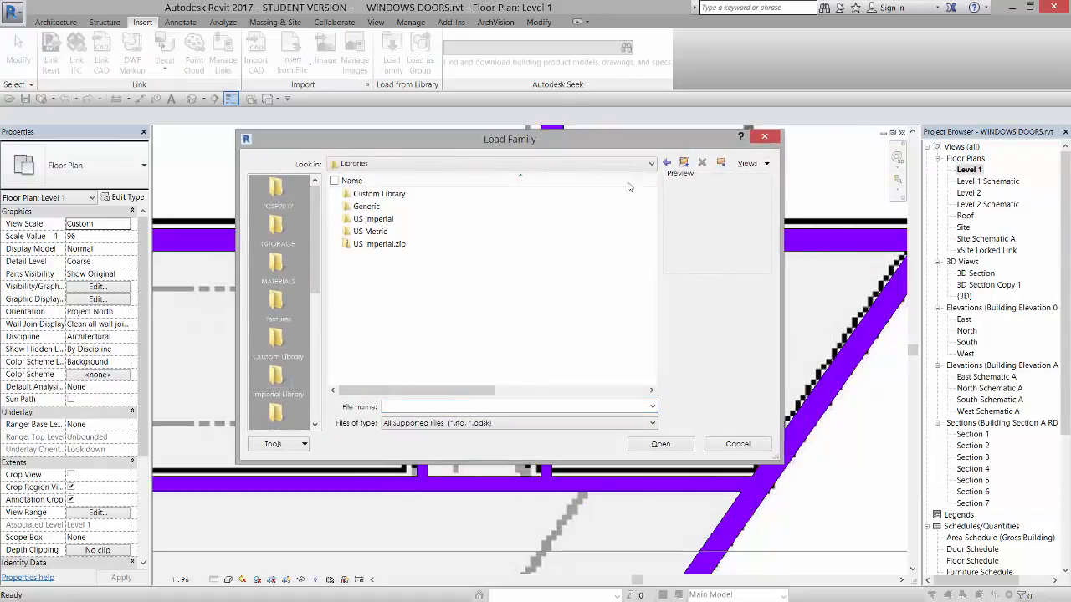
{"action": "double_click", "coordinate": [381, 233]}
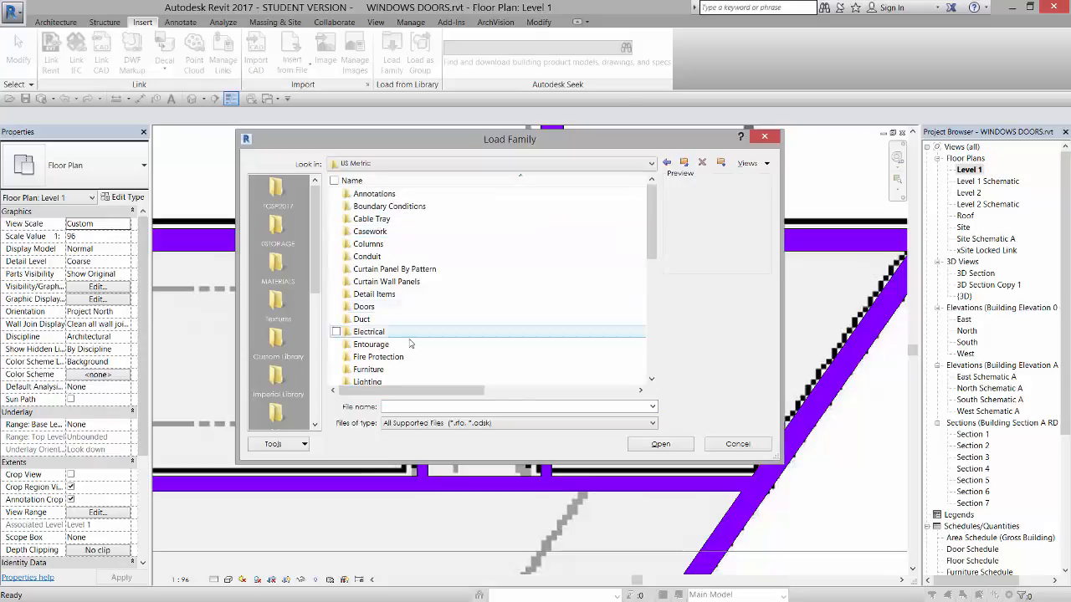
{"action": "left_click", "coordinate": [371, 308]}
{"action": "double_click", "coordinate": [371, 309]}
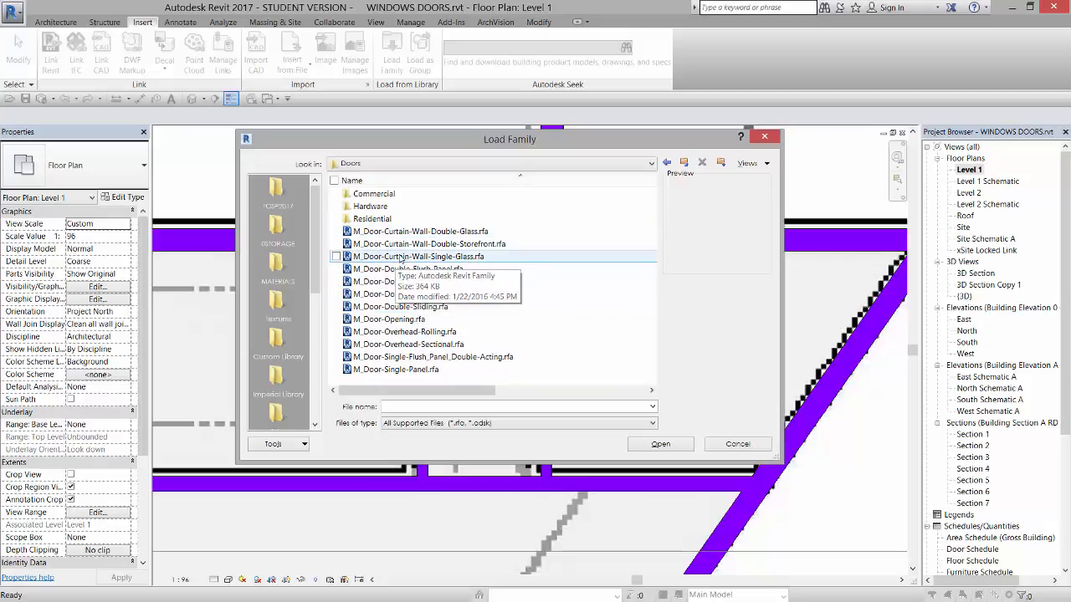
{"action": "double_click", "coordinate": [374, 195]}
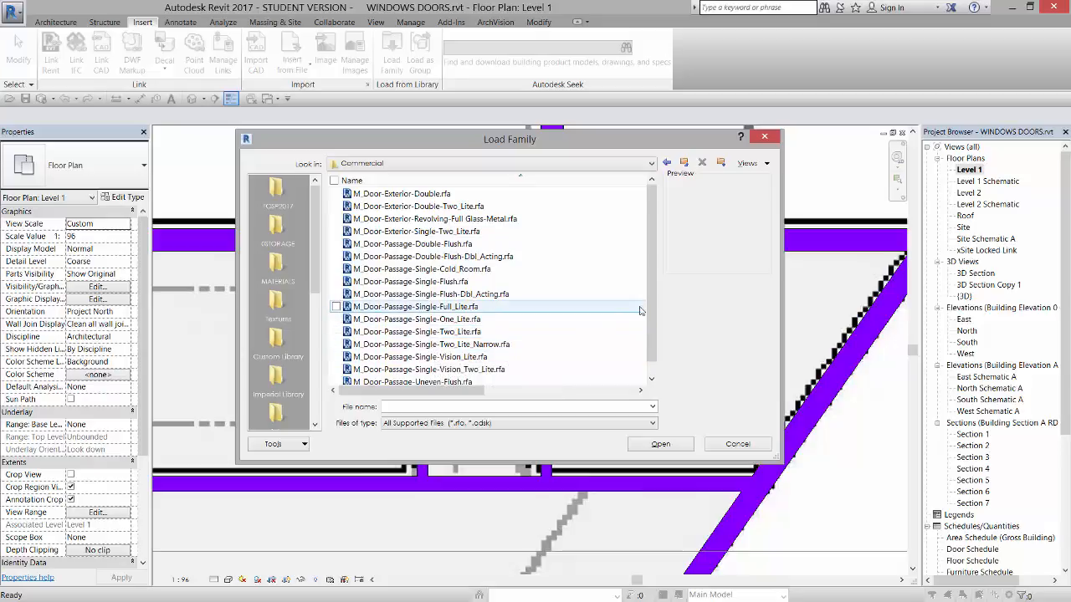
{"action": "scroll", "coordinate": [654, 305], "scroll_direction": "down", "scroll_amount": 1}
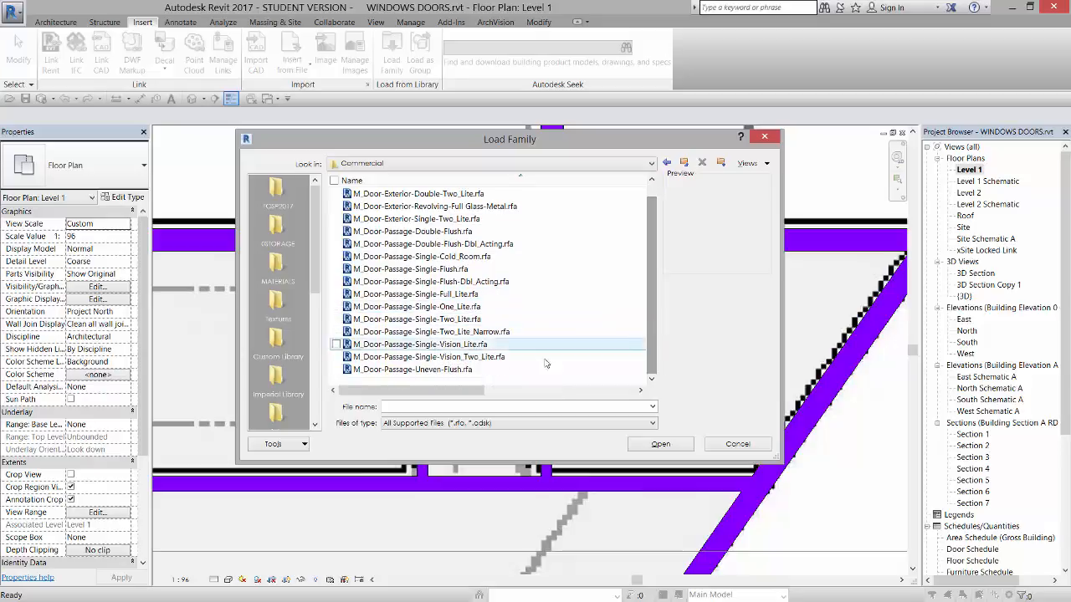
{"action": "left_click", "coordinate": [446, 373]}
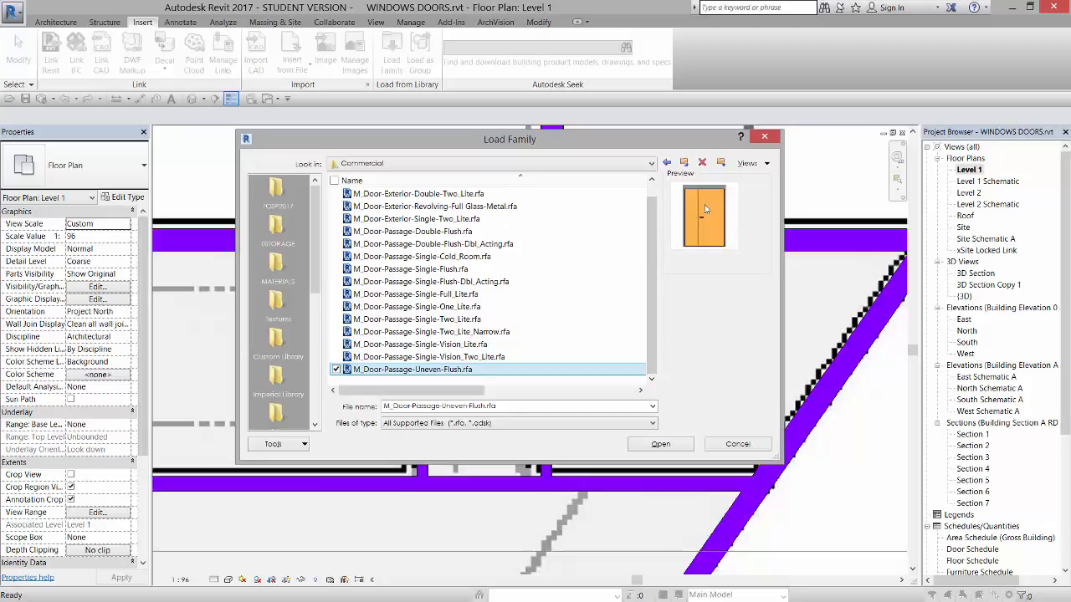
{"action": "left_click", "coordinate": [660, 445]}
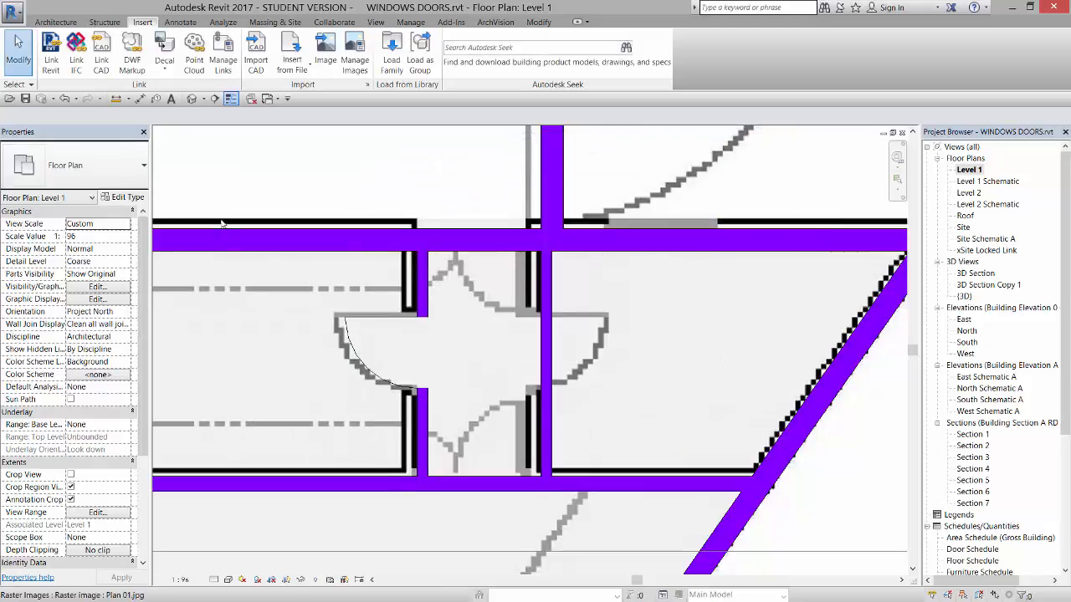
- Place a 1350 x 2000mm uneven flush door in the thick horizontal wall, centred between the two vertical walls and swinging into the vestibule
{"action": "left_click", "coordinate": [56, 22]}
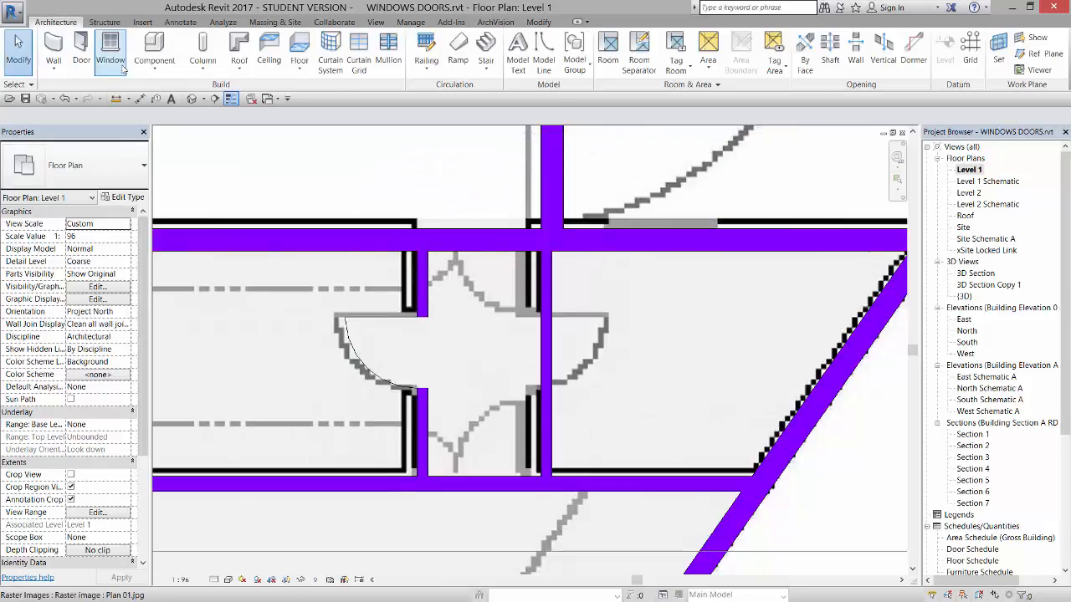
{"action": "left_click", "coordinate": [80, 51]}
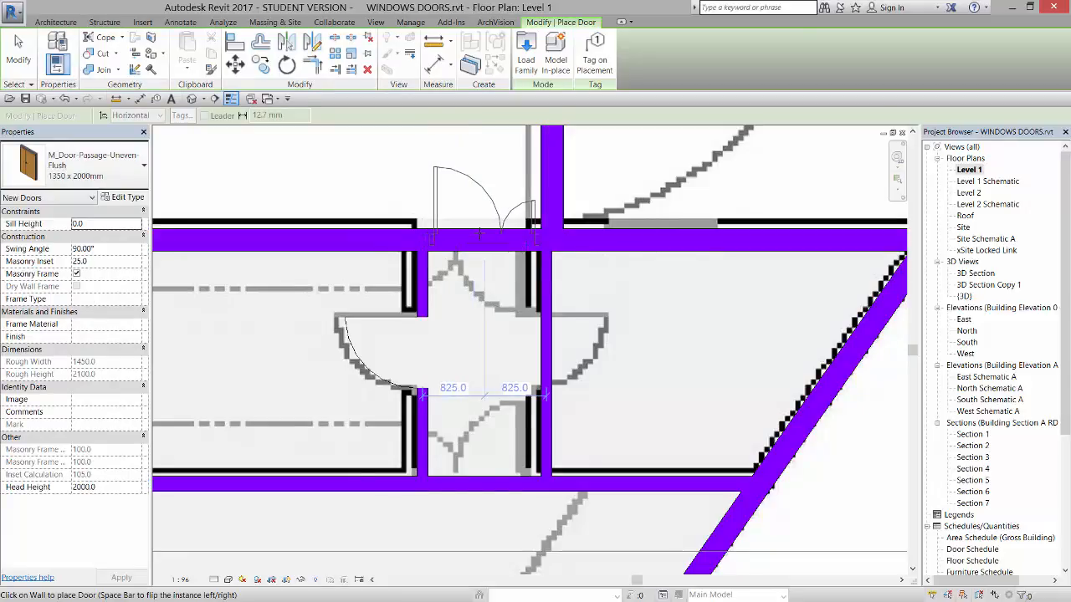
{"action": "left_click", "coordinate": [477, 247]}
{"action": "left_click", "coordinate": [19, 52]}
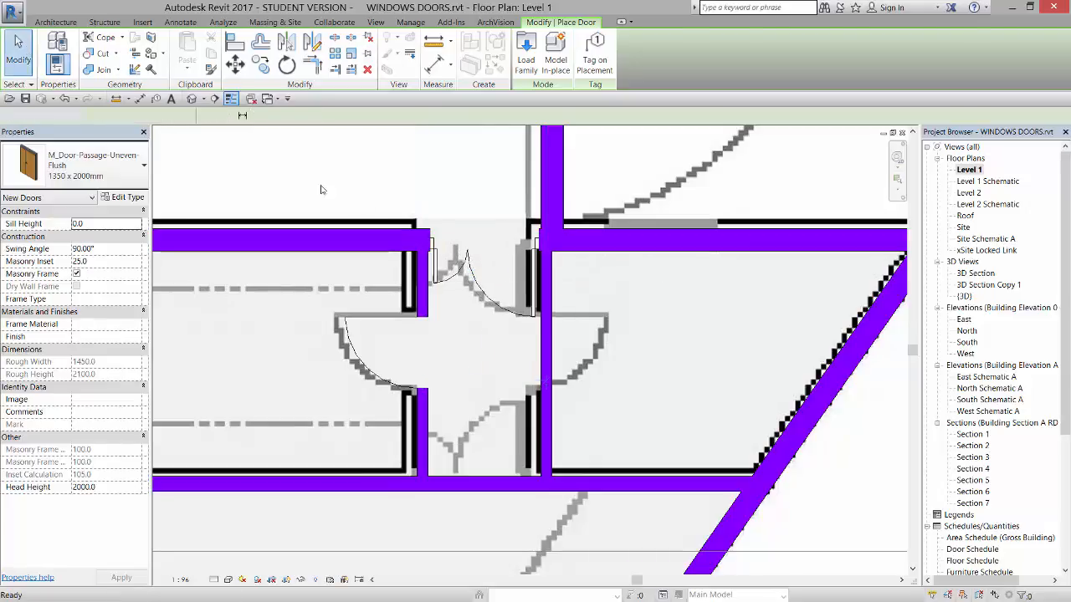
- Measure the clear width of the vestibule between the inner faces of its two vertical walls, just below the new door
{"action": "scroll", "coordinate": [508, 246], "scroll_direction": "up", "scroll_amount": 4}
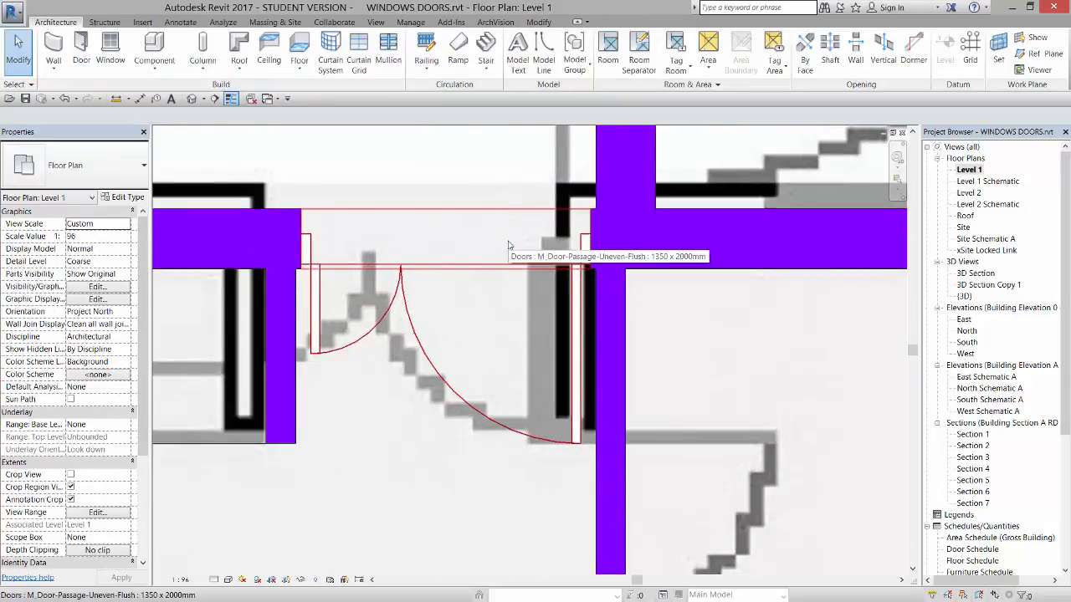
{"action": "left_click", "coordinate": [508, 245]}
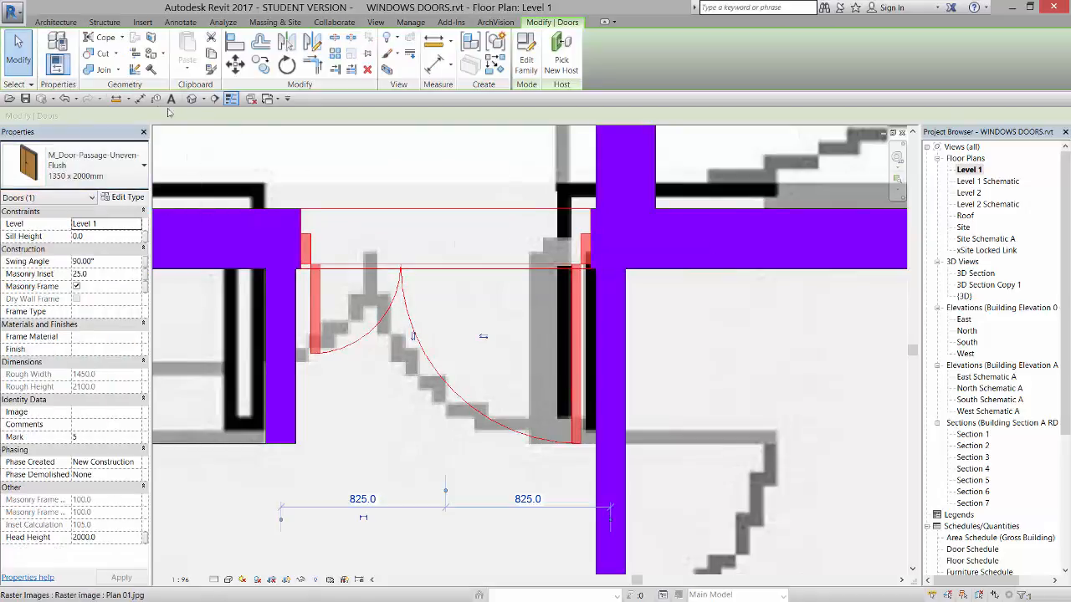
{"action": "left_click", "coordinate": [116, 99]}
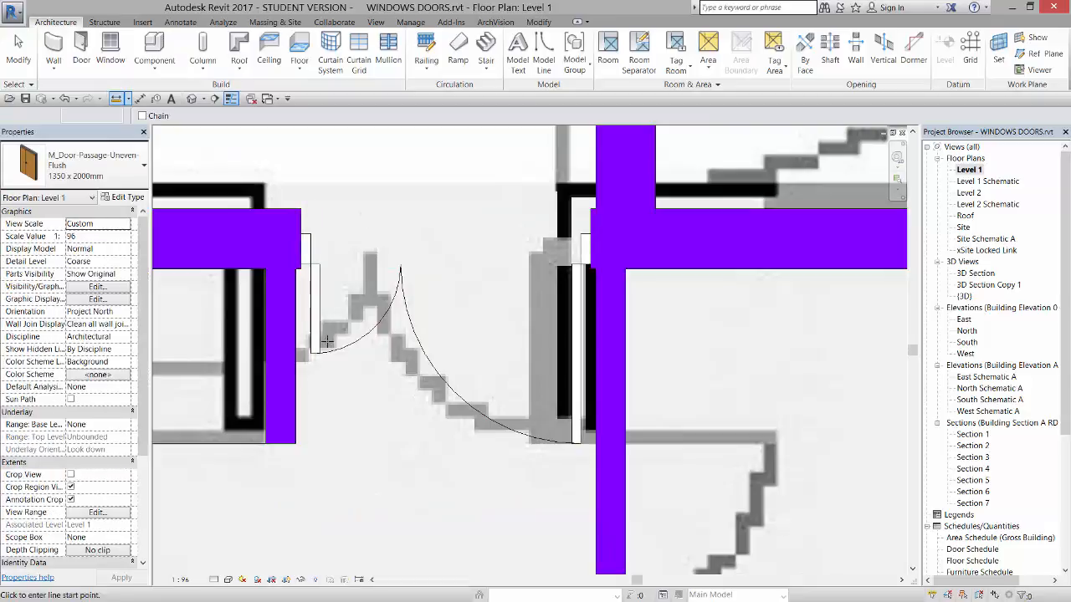
{"action": "left_click", "coordinate": [299, 358]}
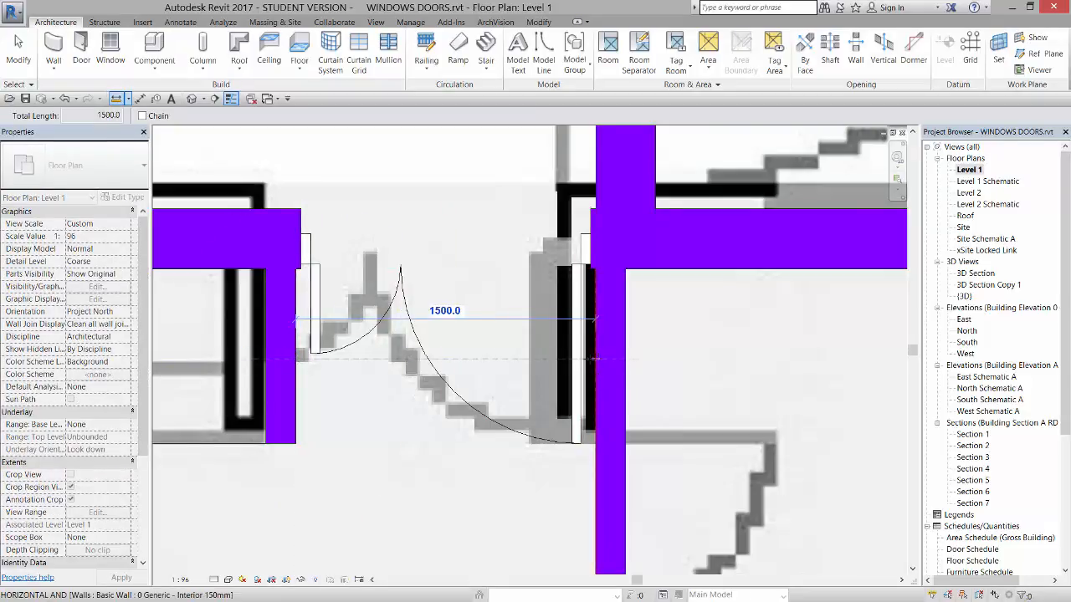
{"action": "key", "text": "Escape"}
{"action": "key", "text": "Escape"}
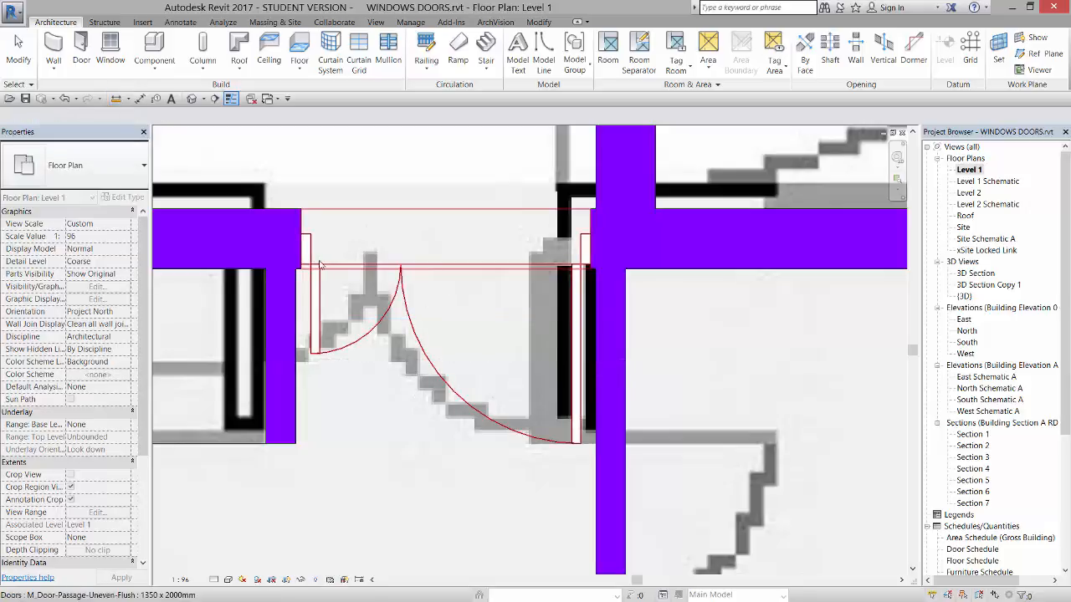
- Change the placed uneven double door's type to 1500 x 2100mm and dismiss the resulting warning
{"action": "left_click", "coordinate": [308, 266]}
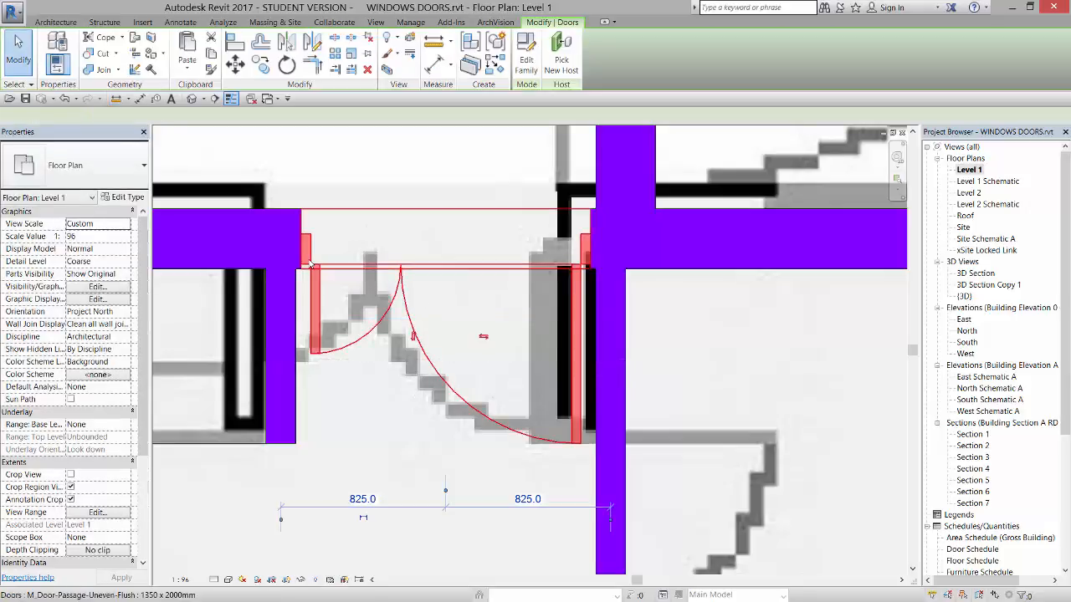
{"action": "left_click", "coordinate": [102, 171]}
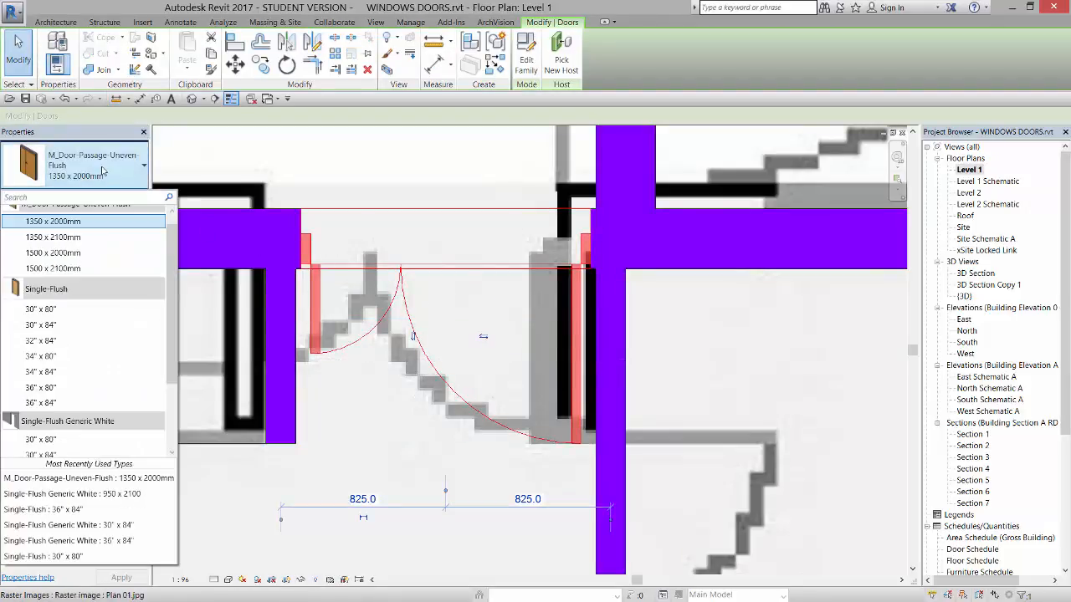
{"action": "left_click", "coordinate": [82, 268]}
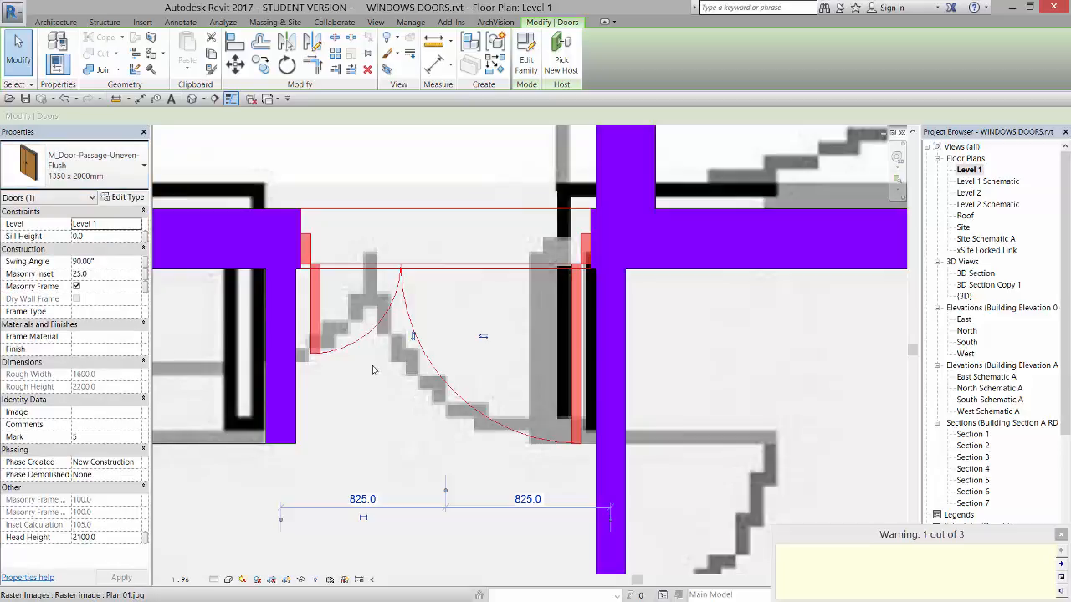
{"action": "left_click", "coordinate": [1061, 535]}
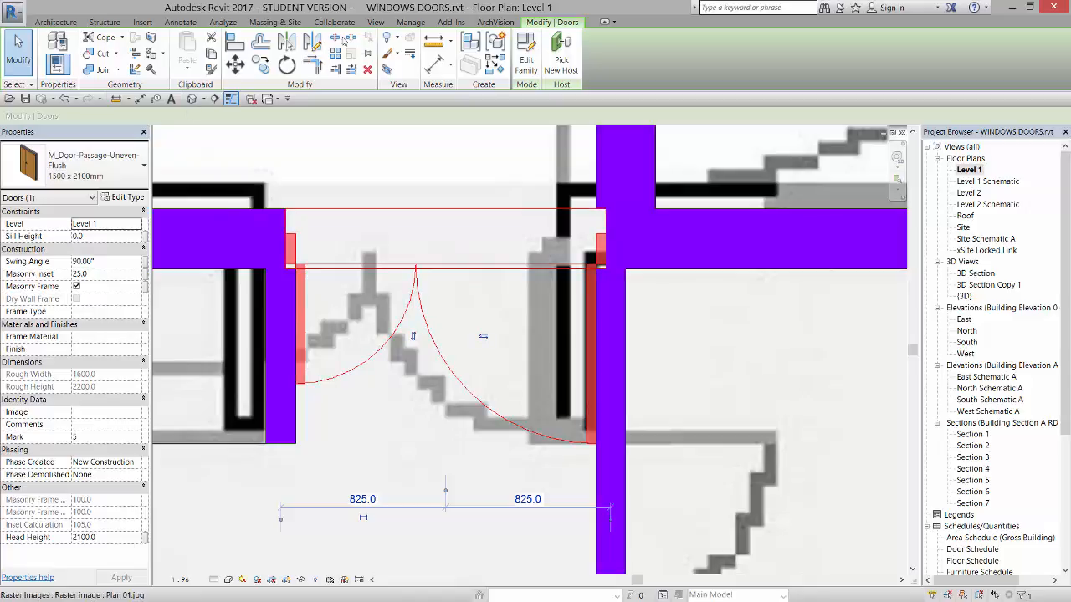
- Measure the overall width across the uneven double door's opening in the horizontal wall
{"action": "left_click", "coordinate": [433, 51]}
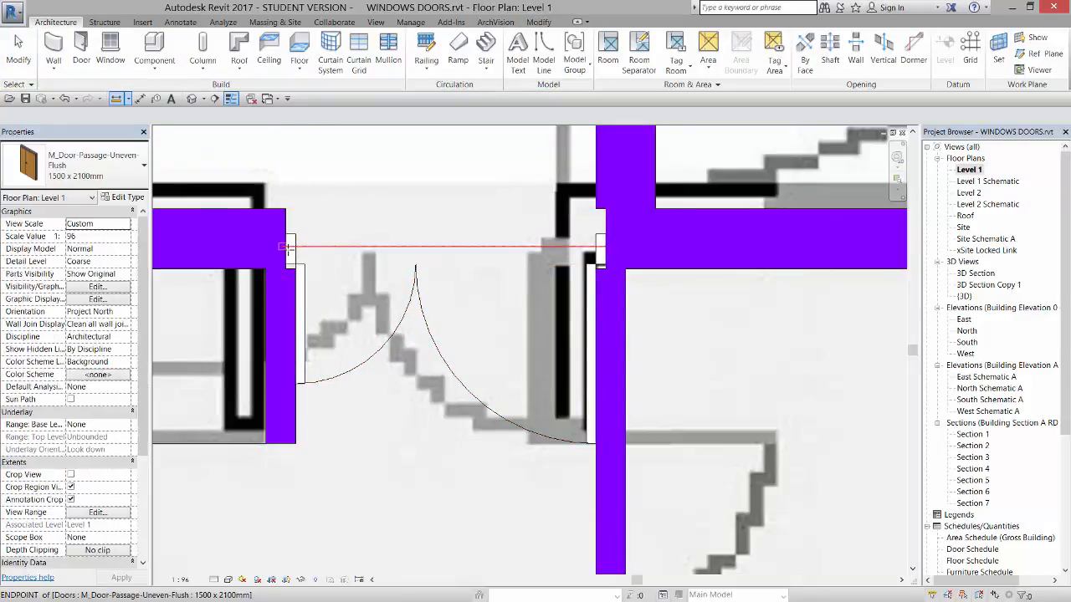
{"action": "left_click", "coordinate": [283, 210]}
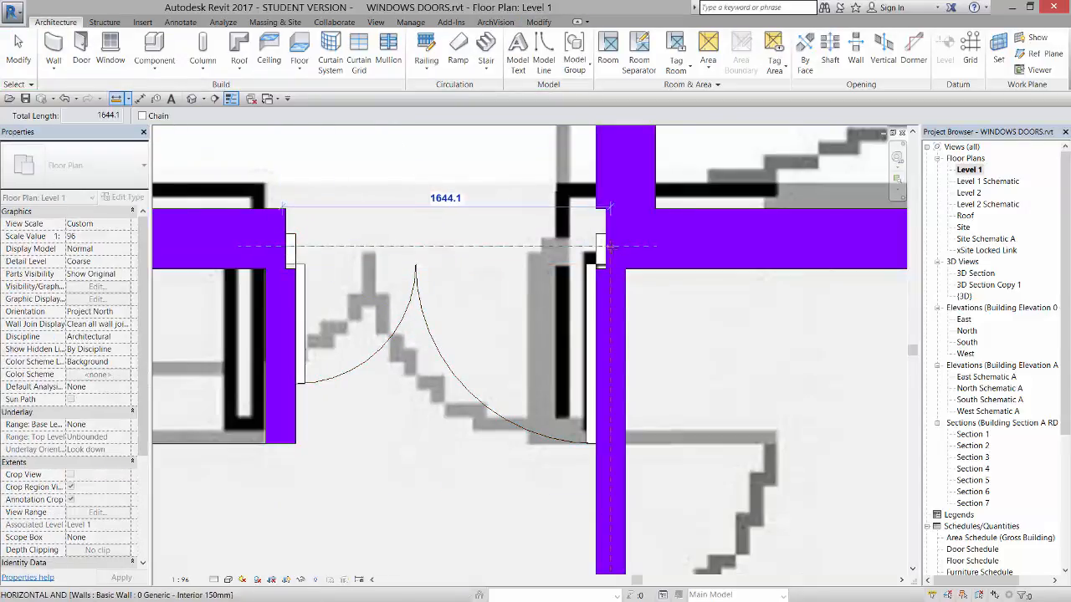
{"action": "left_click", "coordinate": [605, 247]}
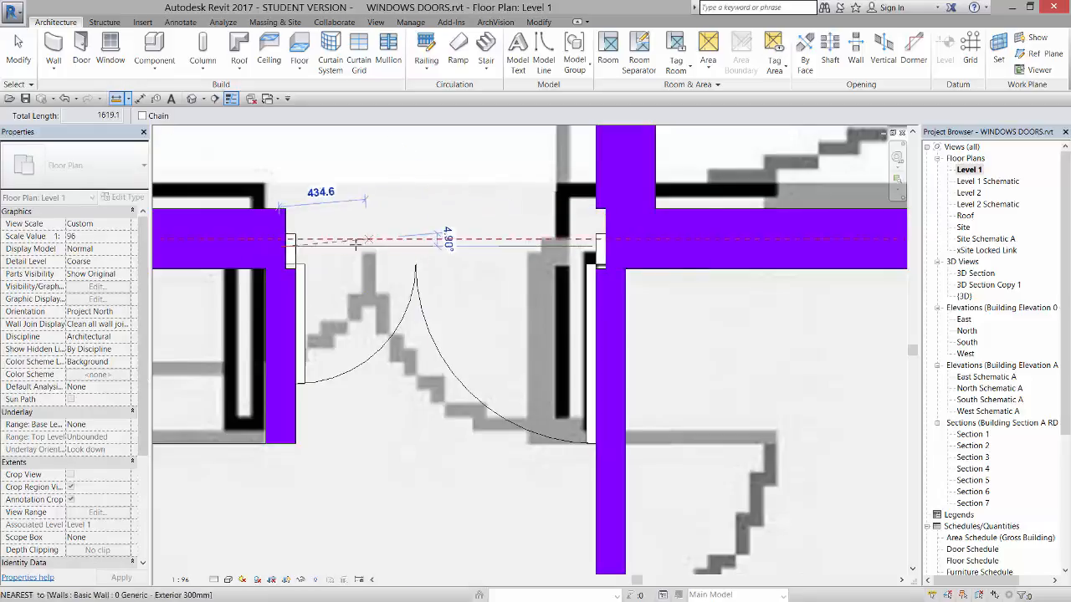
{"action": "key", "text": "Escape"}
{"action": "key", "text": "Escape"}
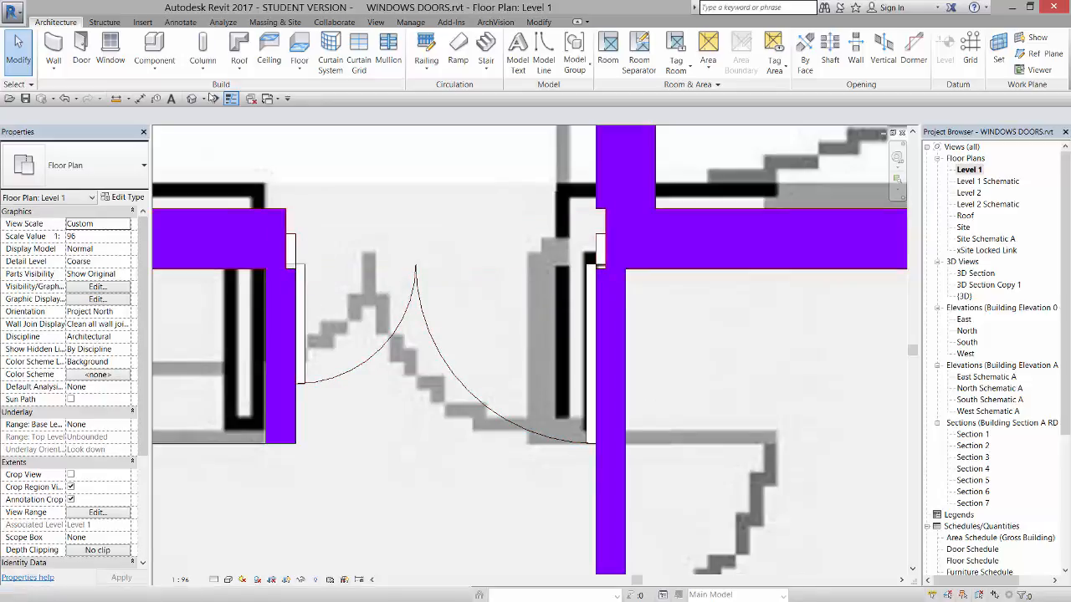
- Check the size of the door frame by measuring from its inner corner at the left jamb
{"action": "left_click", "coordinate": [117, 98]}
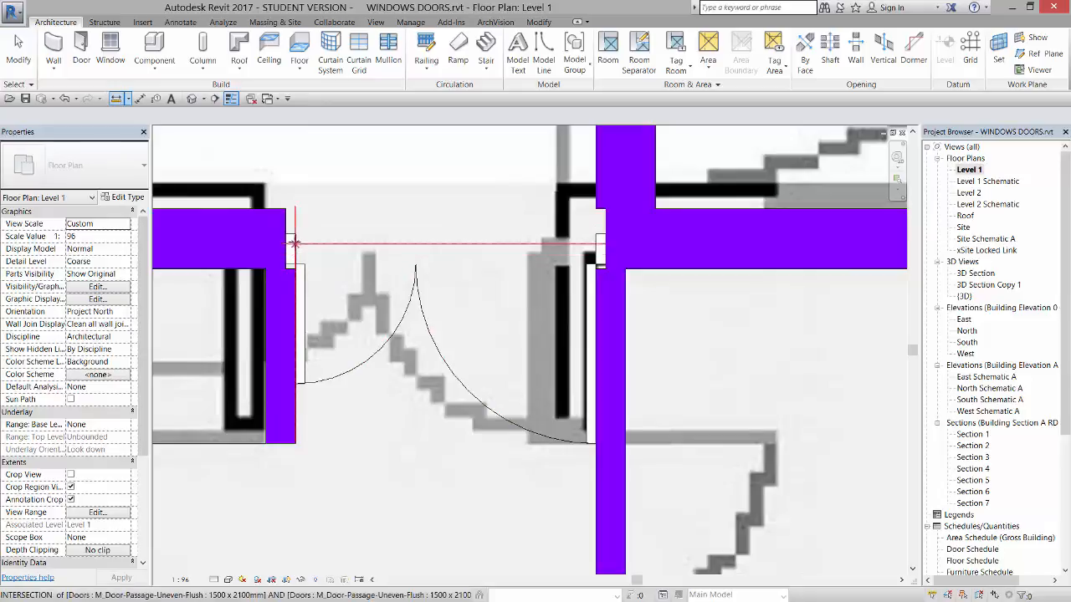
{"action": "scroll", "coordinate": [287, 238], "scroll_direction": "up", "scroll_amount": 3}
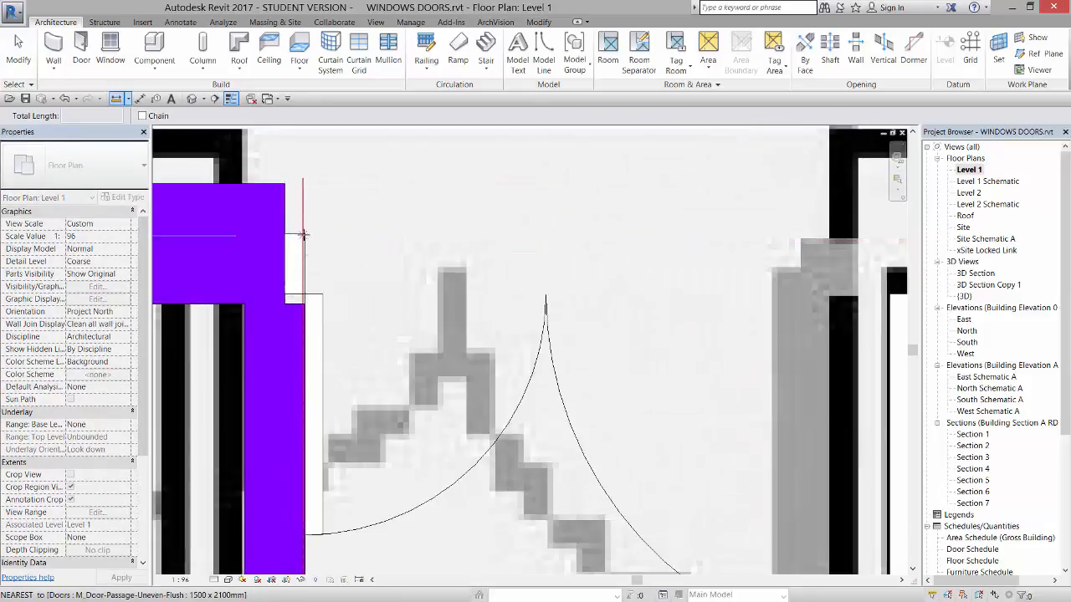
{"action": "scroll", "coordinate": [306, 293], "scroll_direction": "up", "scroll_amount": 4}
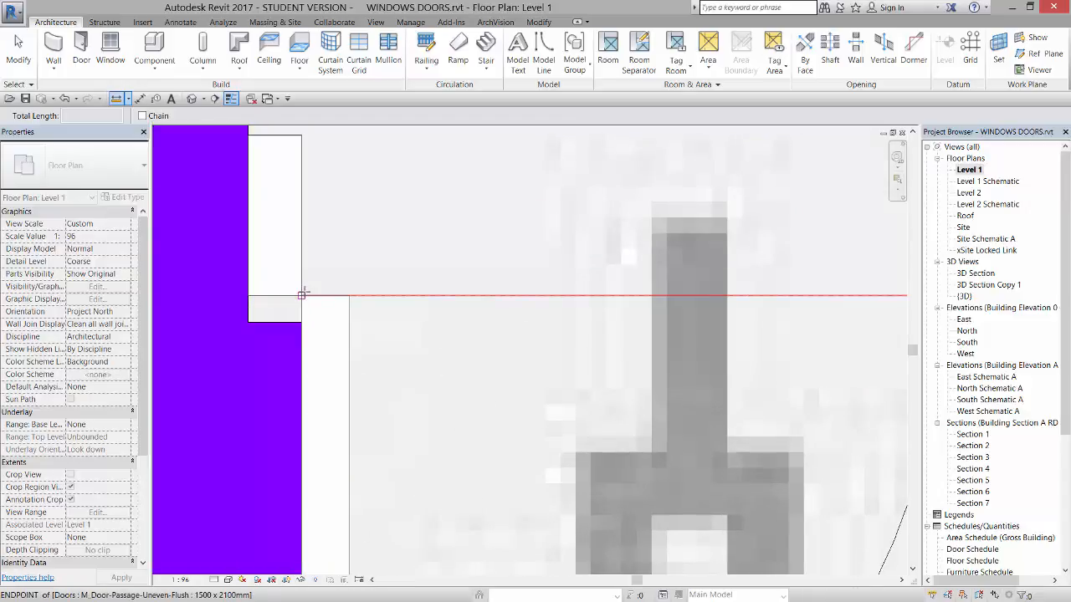
{"action": "left_click", "coordinate": [302, 295]}
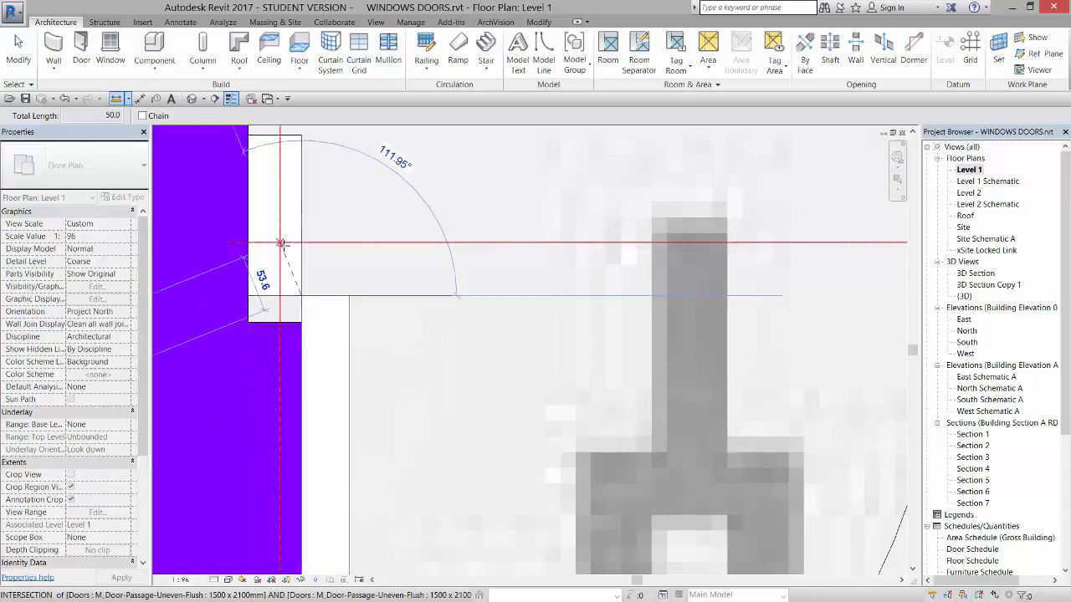
{"action": "scroll", "coordinate": [284, 242], "scroll_direction": "down", "scroll_amount": 4}
{"action": "key", "text": "Escape"}
{"action": "key", "text": "Escape"}
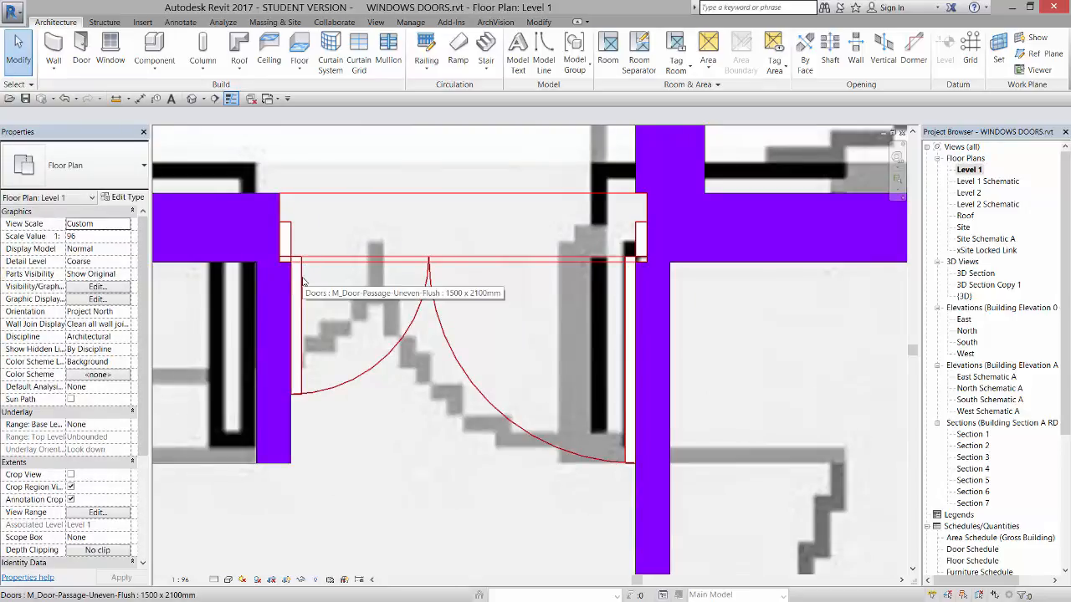
- Duplicate the placed uneven double door's type and name the copy 1400 x 2100mm
{"action": "left_click", "coordinate": [304, 278]}
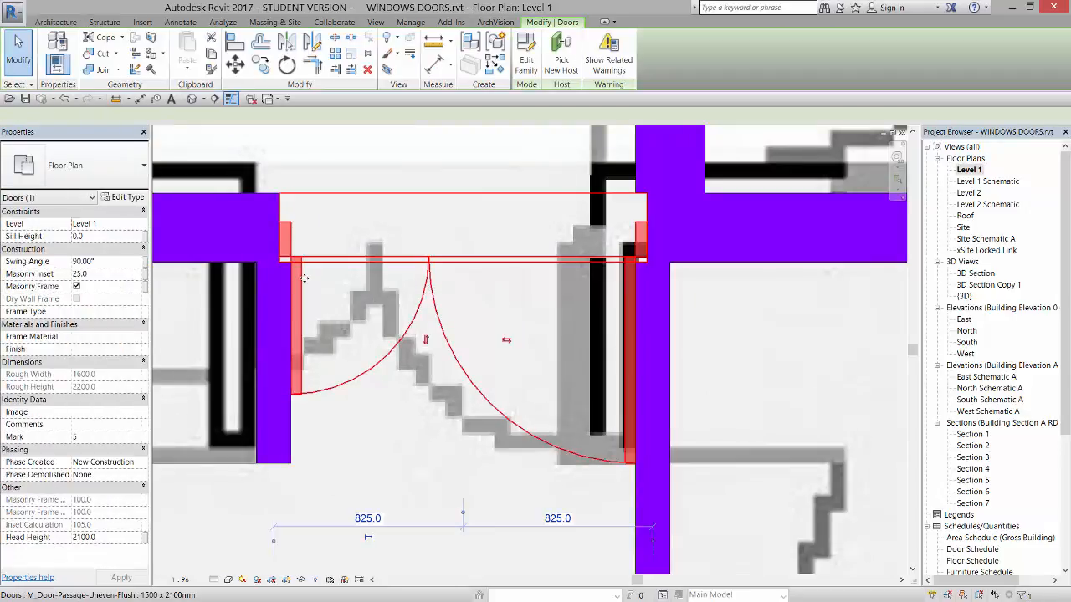
{"action": "left_click", "coordinate": [119, 199]}
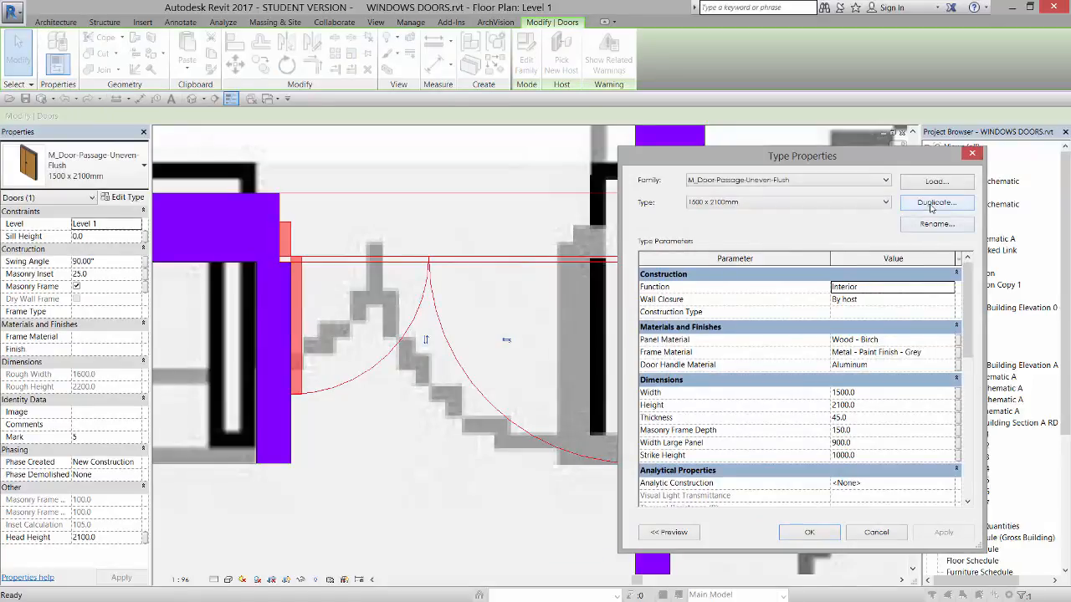
{"action": "left_click", "coordinate": [931, 203]}
{"action": "left_click", "coordinate": [699, 234]}
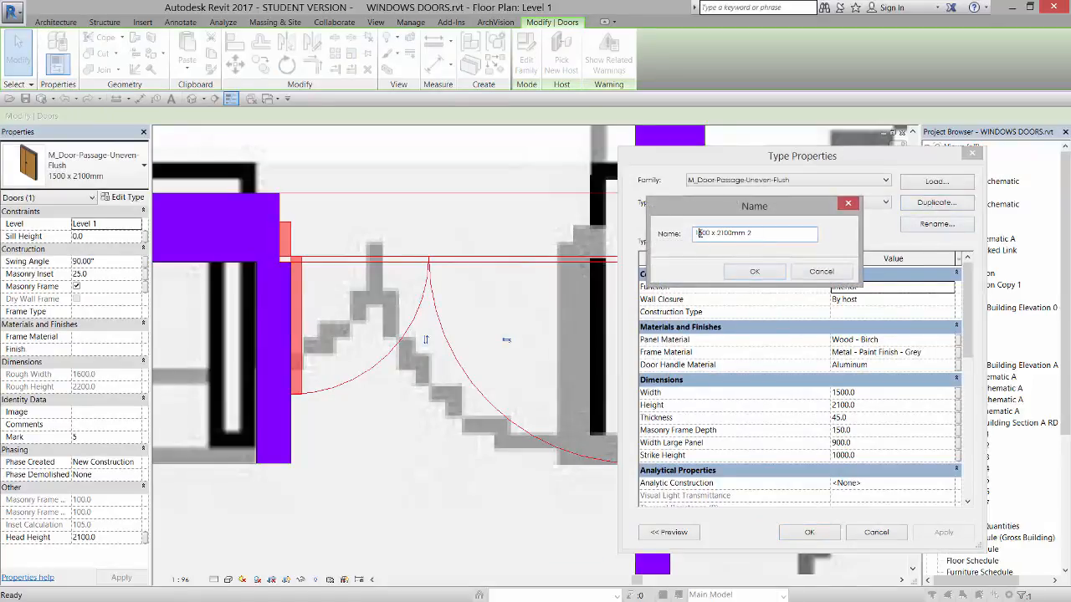
{"action": "key", "text": "Delete"}
{"action": "type", "text": "4"}
{"action": "left_click", "coordinate": [763, 277]}
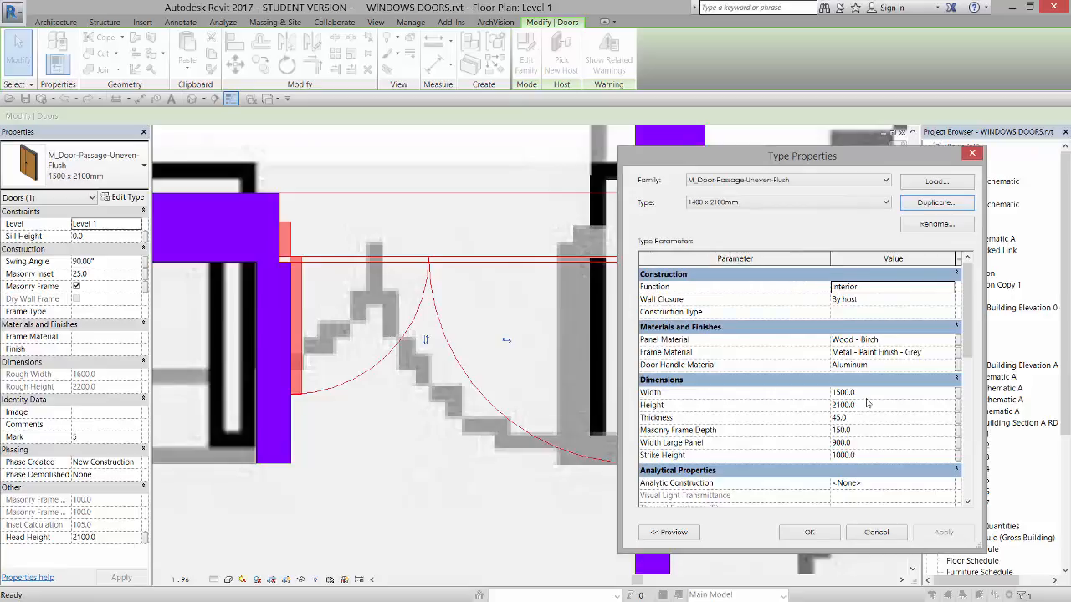
- Set the width of the 1400 x 2100mm door type to 1400 and apply it to the placed door
{"action": "left_click", "coordinate": [866, 399]}
{"action": "type", "text": "1"}
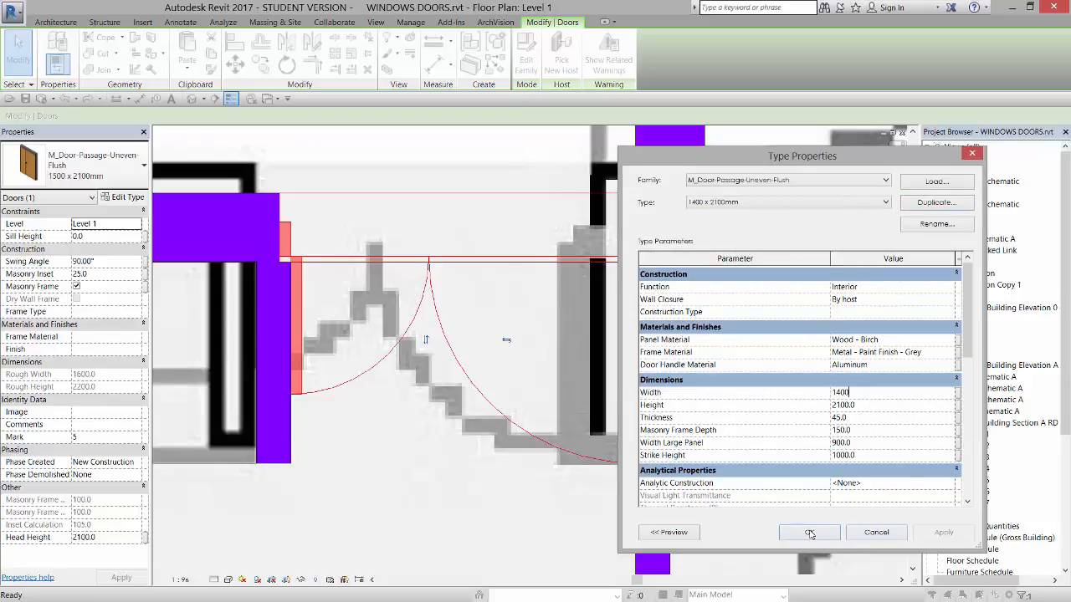
{"action": "left_click", "coordinate": [809, 534]}
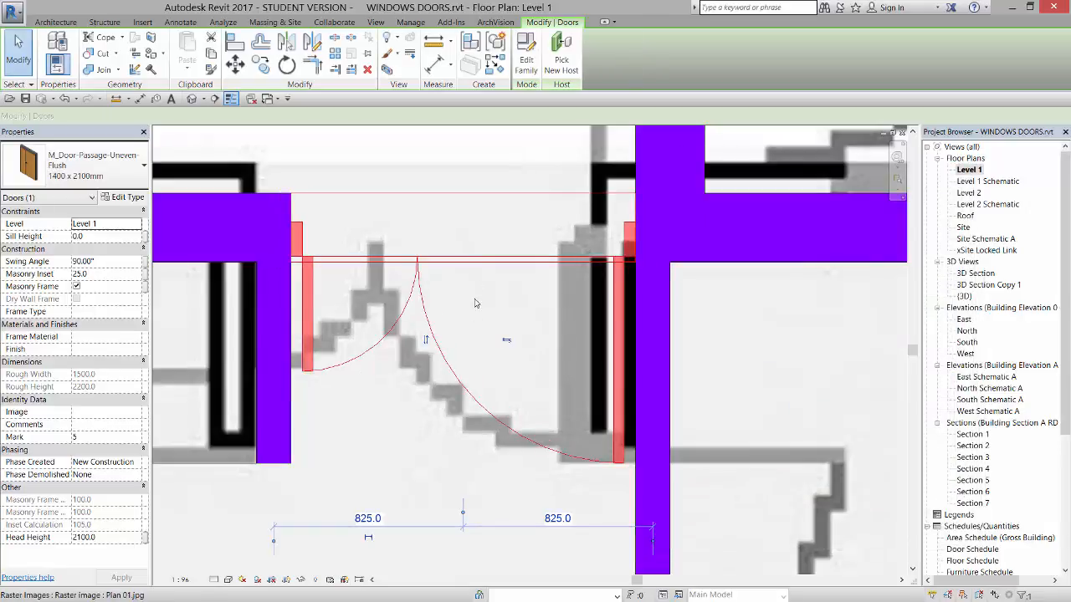
{"action": "left_click", "coordinate": [457, 164]}
{"action": "scroll", "coordinate": [415, 249], "scroll_direction": "down", "scroll_amount": 2}
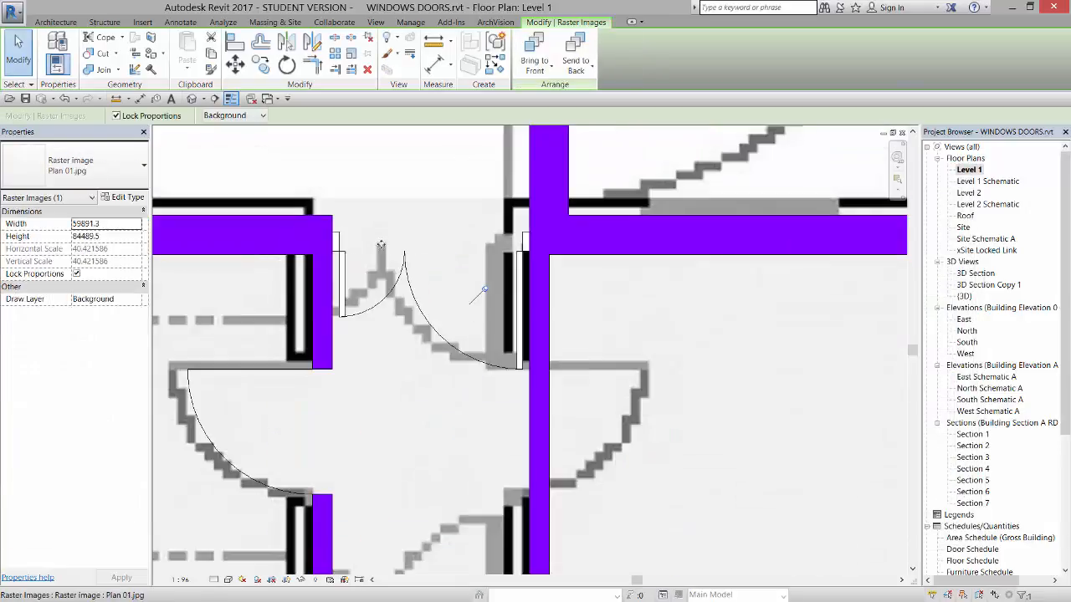
- Open the default 3D view and select the uneven double door in the vestibule wall
{"action": "left_click", "coordinate": [191, 97]}
{"action": "middle_click_drag", "start_coordinate": [673, 318], "coordinate": [784, 310], "text": "shift"}
{"action": "scroll", "coordinate": [627, 314], "scroll_direction": "down", "scroll_amount": 2}
{"action": "scroll", "coordinate": [603, 472], "scroll_direction": "up", "scroll_amount": 3}
{"action": "scroll", "coordinate": [604, 472], "scroll_direction": "up", "scroll_amount": 5}
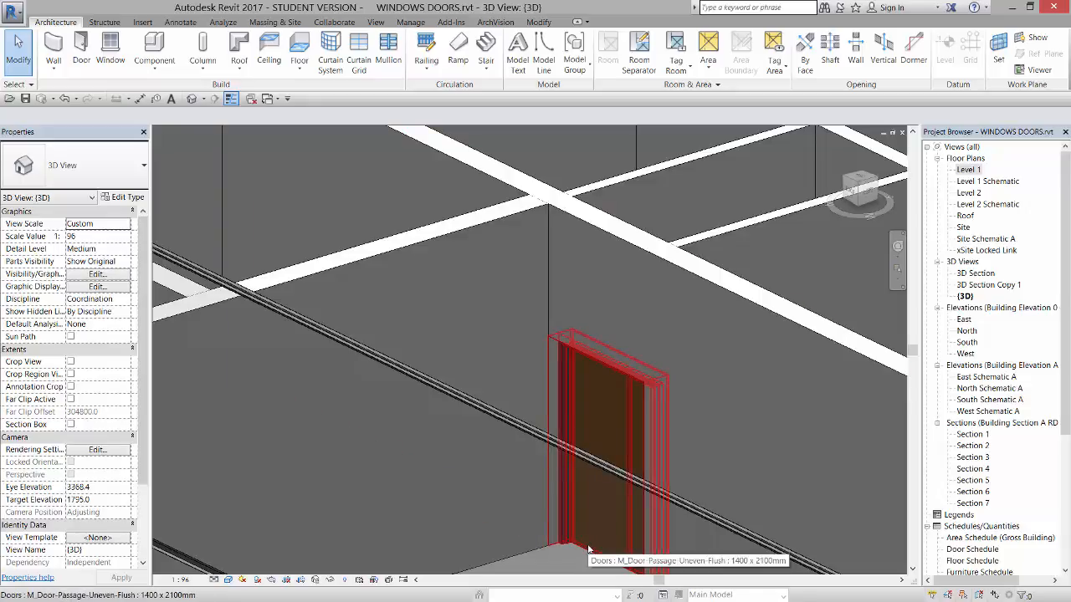
{"action": "left_click", "coordinate": [588, 549]}
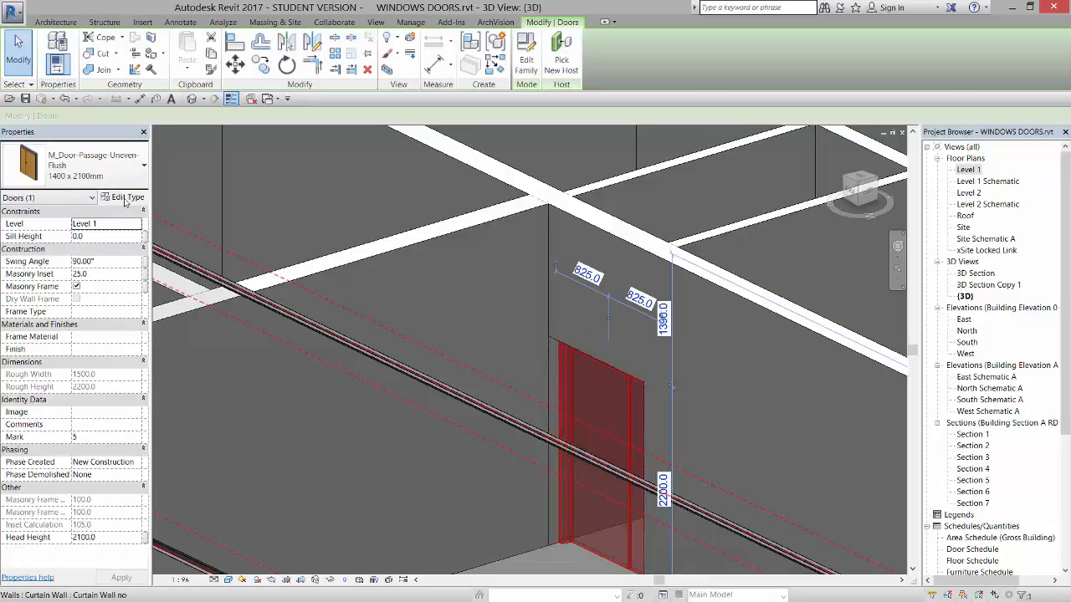
- Set the panel material of the 1400 x 2100mm uneven double door type to Door Panel - White
{"action": "left_click", "coordinate": [125, 198]}
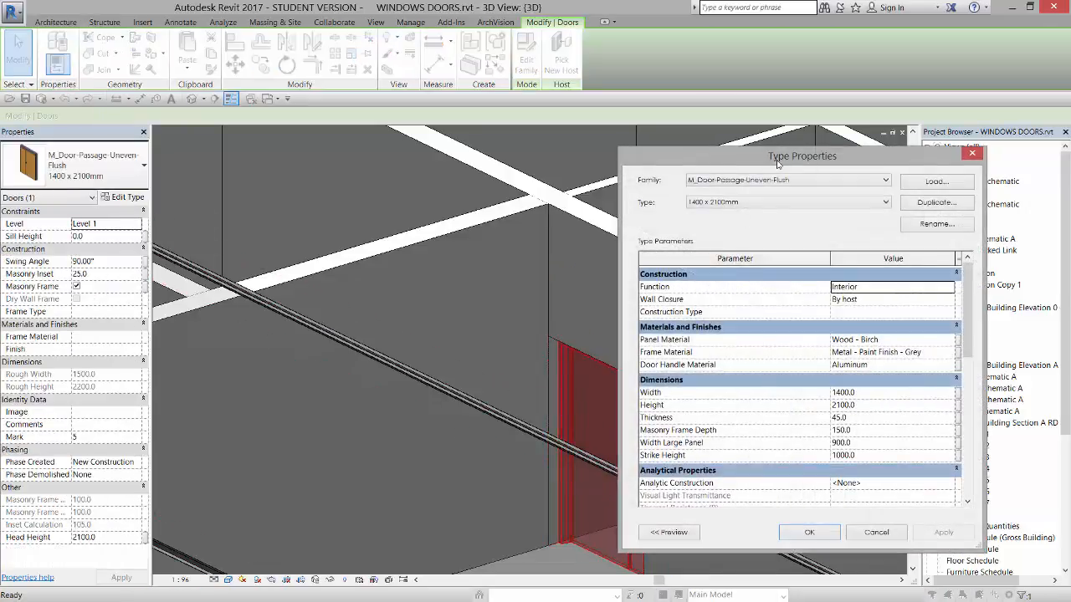
{"action": "left_click_drag", "start_coordinate": [778, 164], "coordinate": [439, 121]}
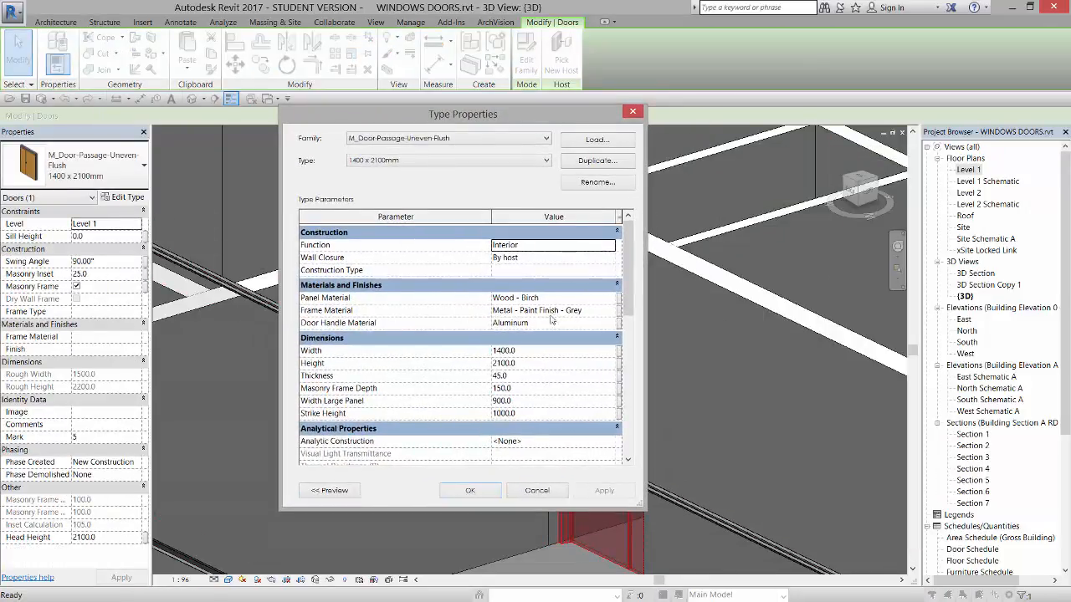
{"action": "left_click", "coordinate": [611, 299]}
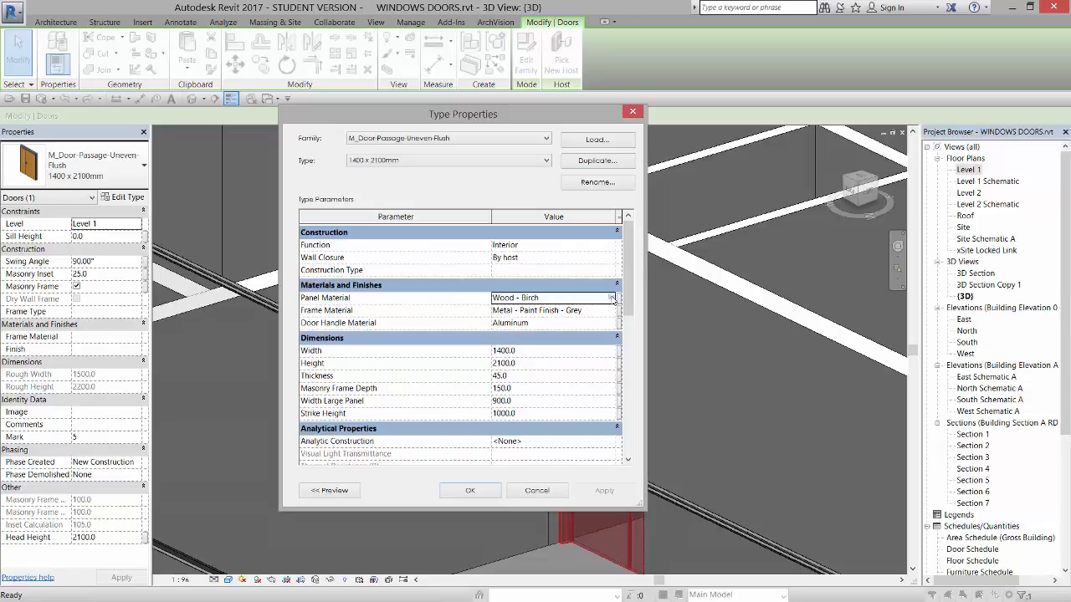
{"action": "left_click", "coordinate": [611, 298]}
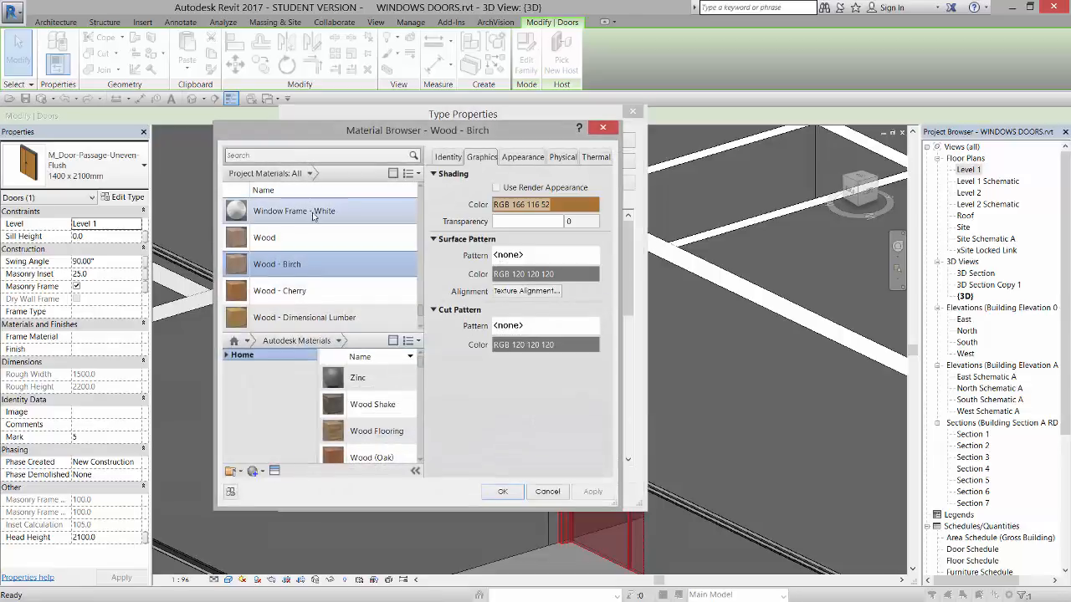
{"action": "left_click", "coordinate": [293, 154]}
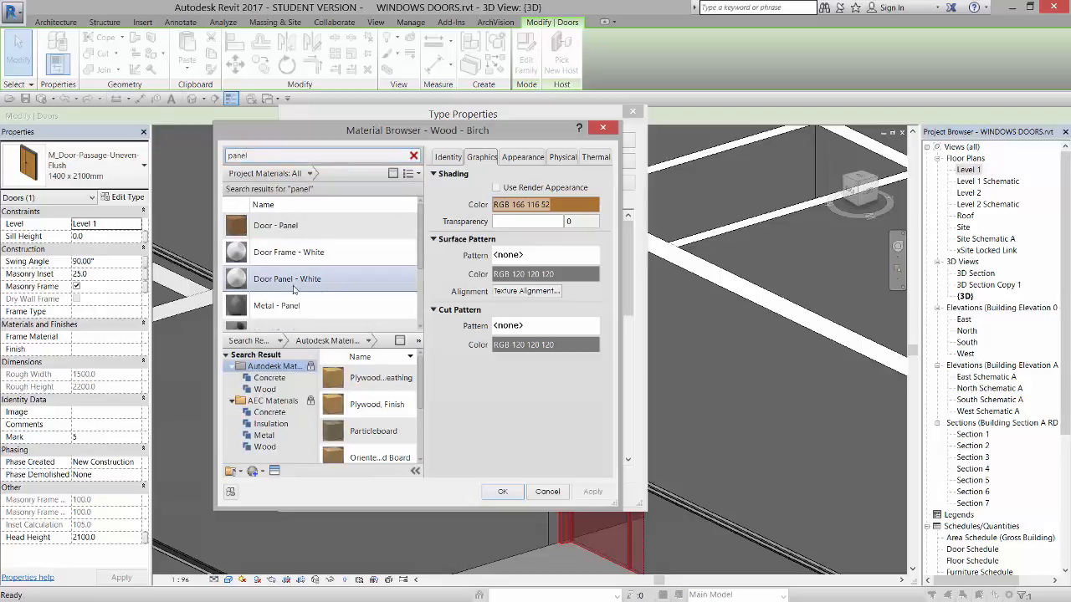
{"action": "left_click", "coordinate": [289, 282]}
{"action": "left_click", "coordinate": [502, 491]}
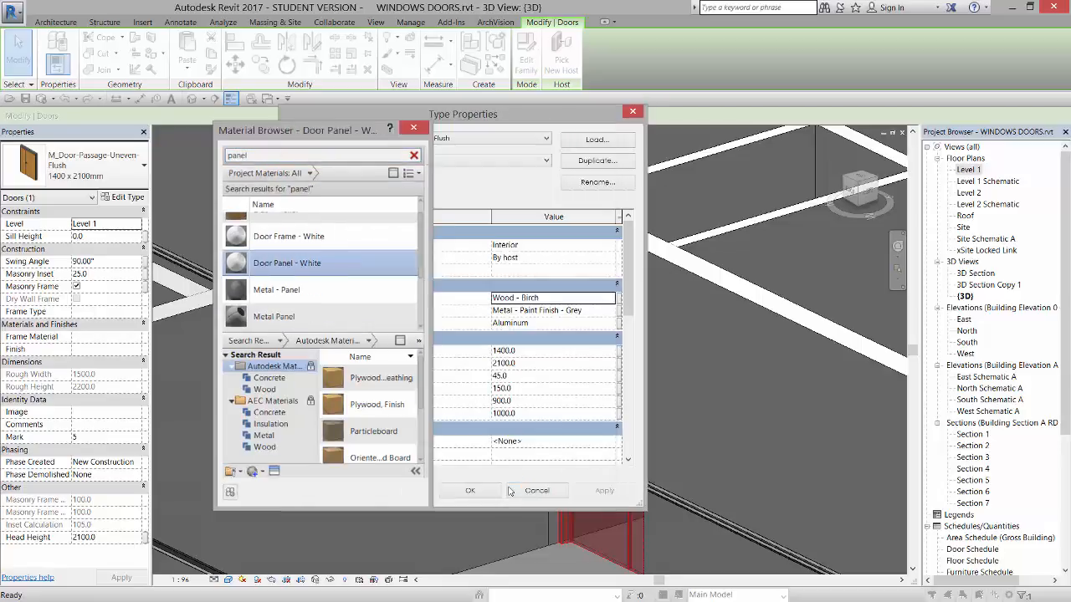
- Set the frame material of the same door type to Door Frame - White
{"action": "left_click", "coordinate": [613, 312]}
{"action": "left_click", "coordinate": [611, 310]}
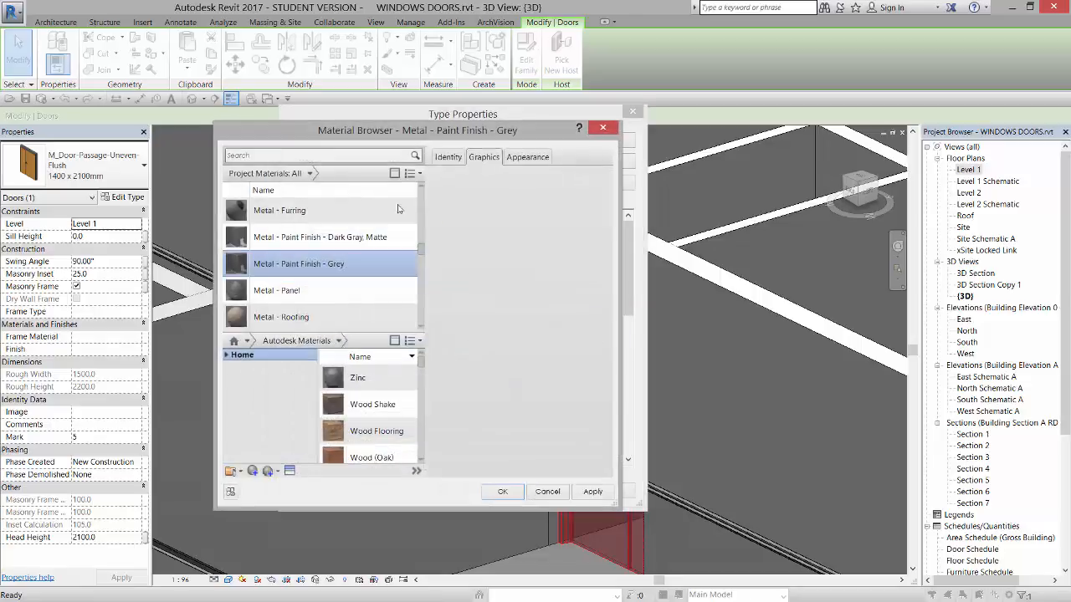
{"action": "left_click", "coordinate": [266, 156]}
{"action": "type", "text": "frame"}
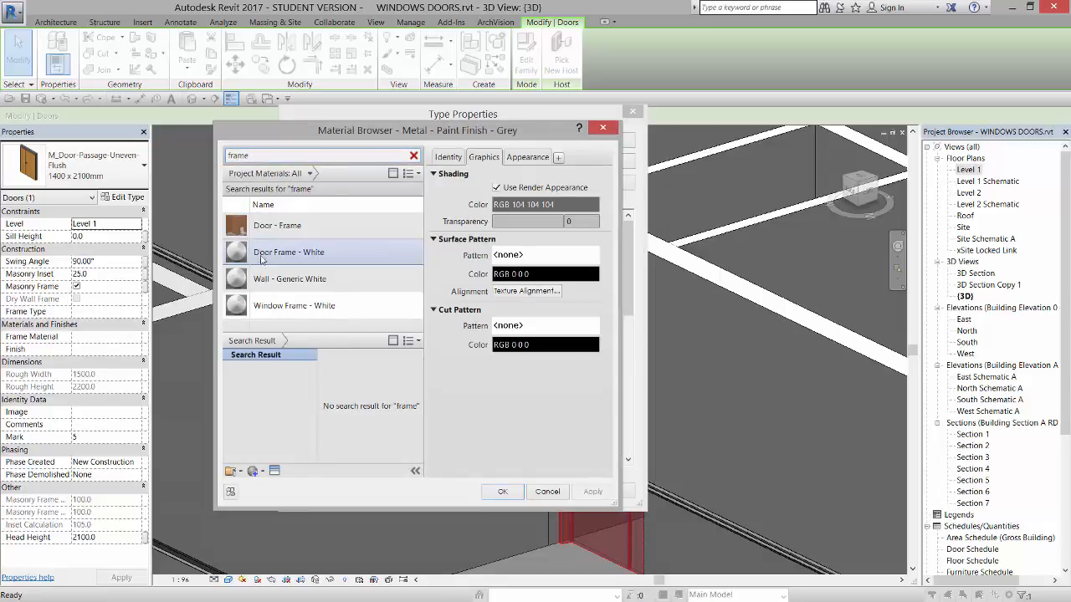
{"action": "left_click", "coordinate": [264, 263]}
{"action": "left_click", "coordinate": [503, 494]}
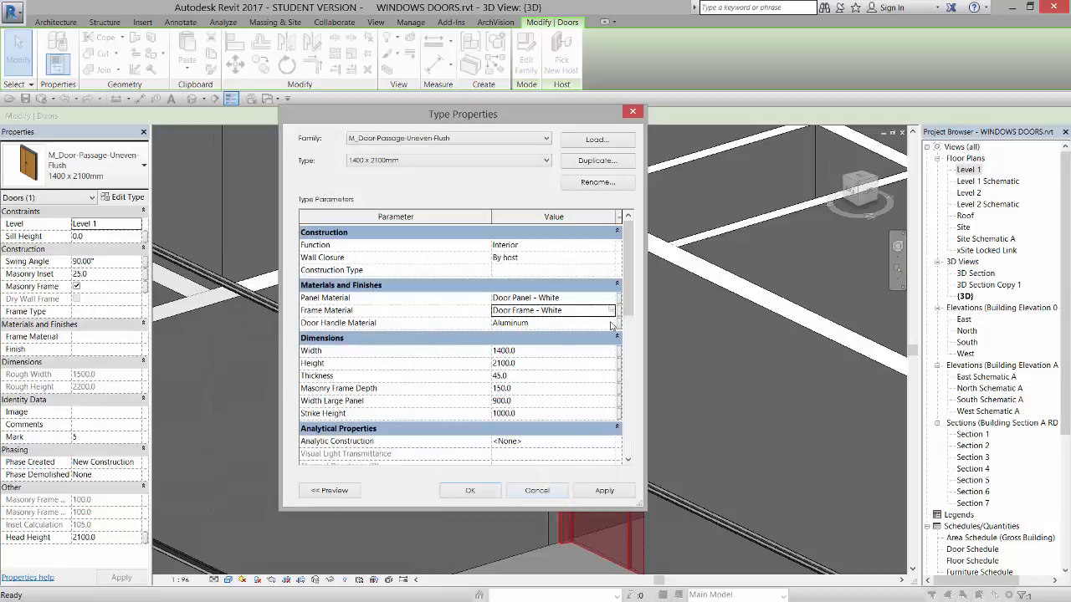
- Set the door handle material to Door Panel - White, apply the type changes and deselect the door
{"action": "left_click", "coordinate": [612, 324]}
{"action": "left_click", "coordinate": [612, 323]}
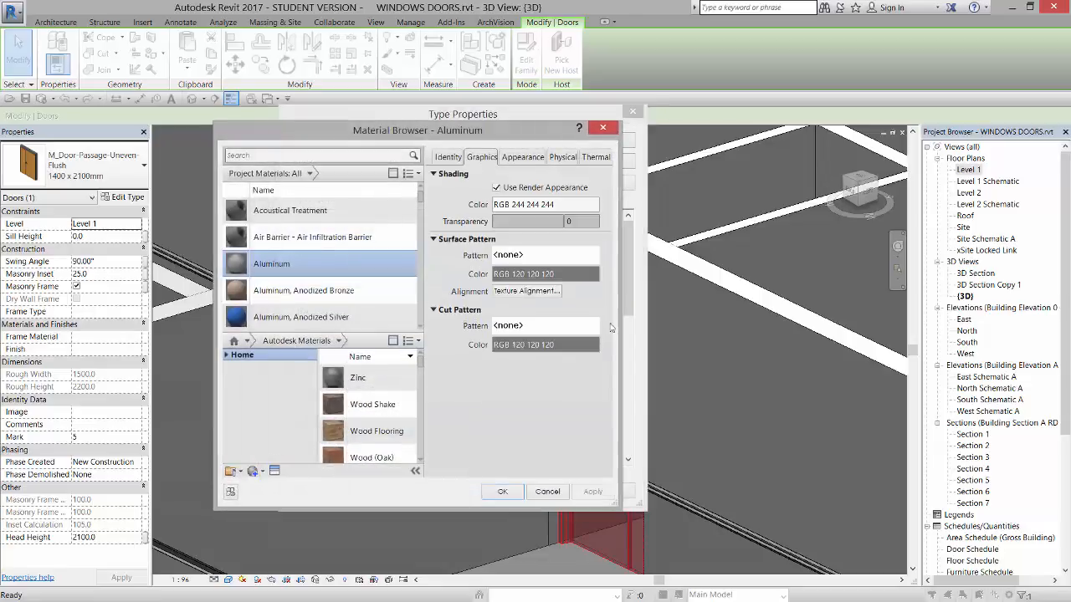
{"action": "left_click", "coordinate": [348, 156]}
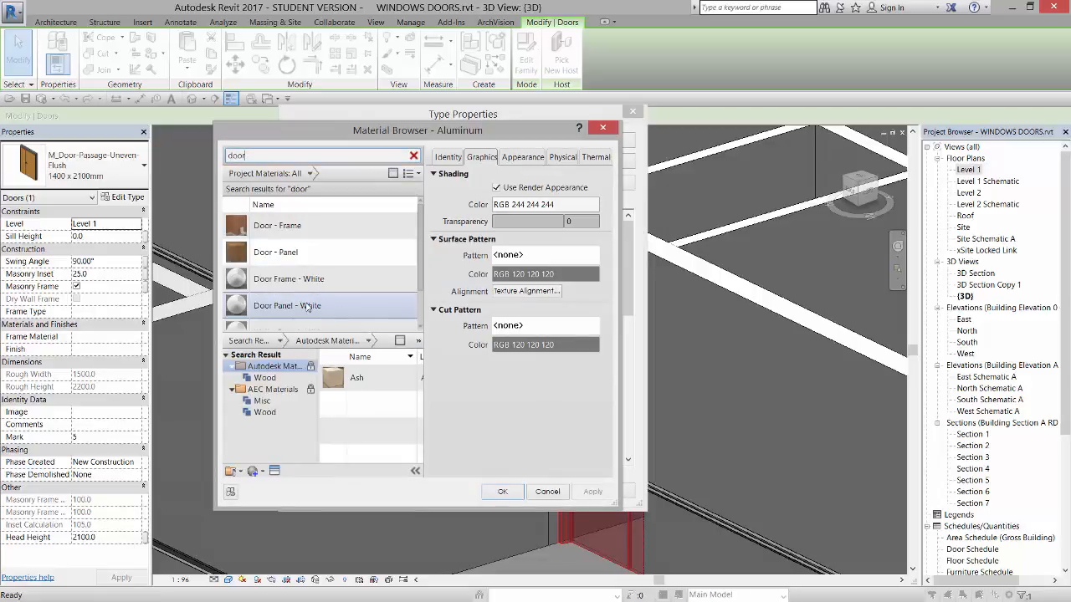
{"action": "left_click", "coordinate": [308, 306]}
{"action": "left_click", "coordinate": [506, 492]}
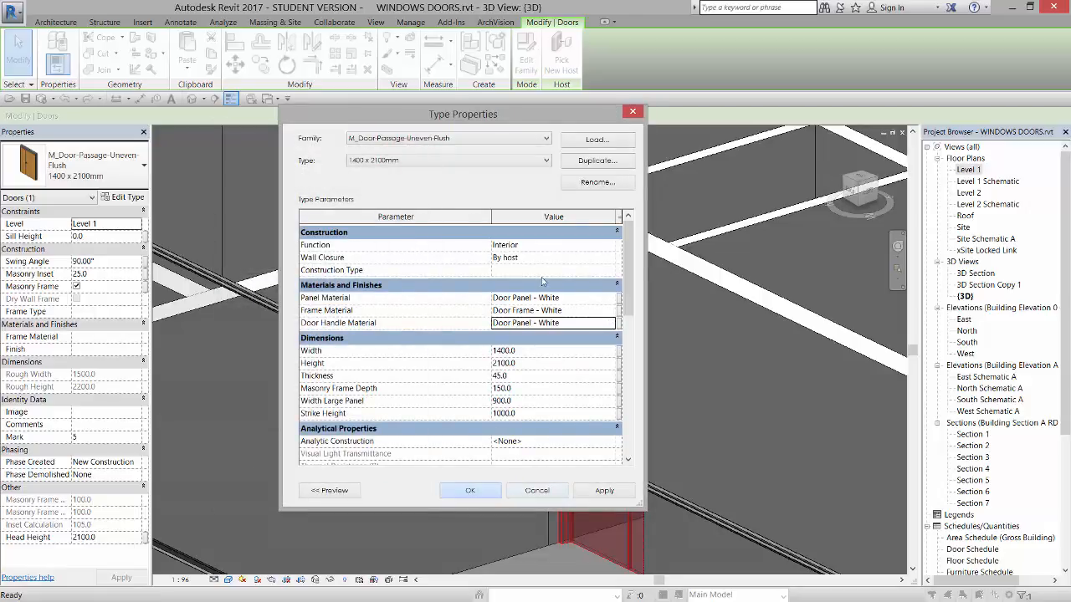
{"action": "key", "text": "Return"}
{"action": "scroll", "coordinate": [512, 295], "scroll_direction": "down", "scroll_amount": 2}
{"action": "key", "text": "Escape"}
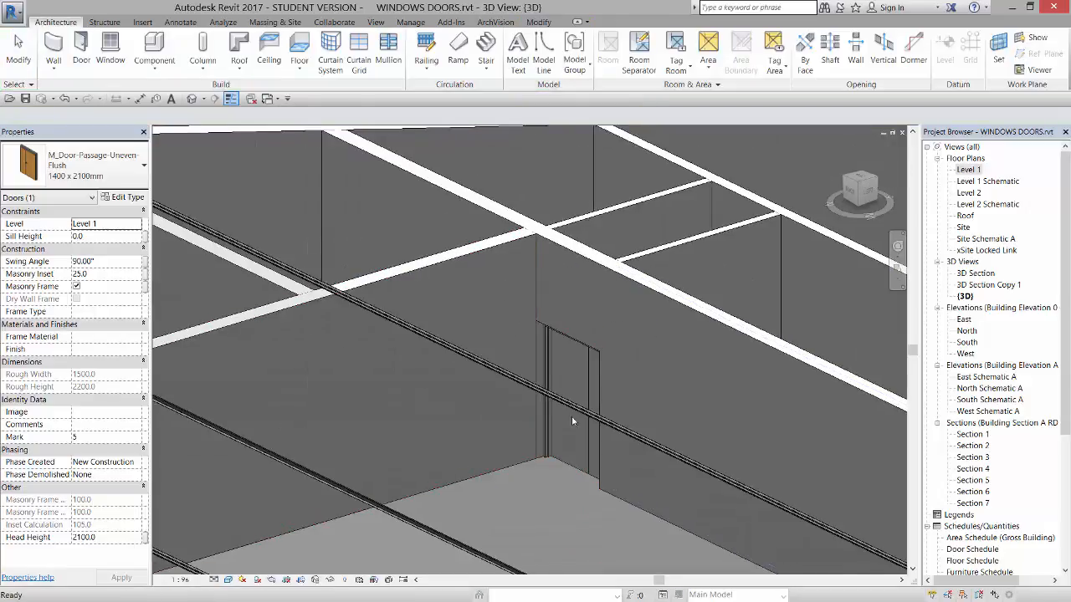
- Inspect the uneven double door up close in 3D and return to the Level 1 floor plan
{"action": "middle_click_drag", "start_coordinate": [564, 504], "coordinate": [570, 416], "text": "shift"}
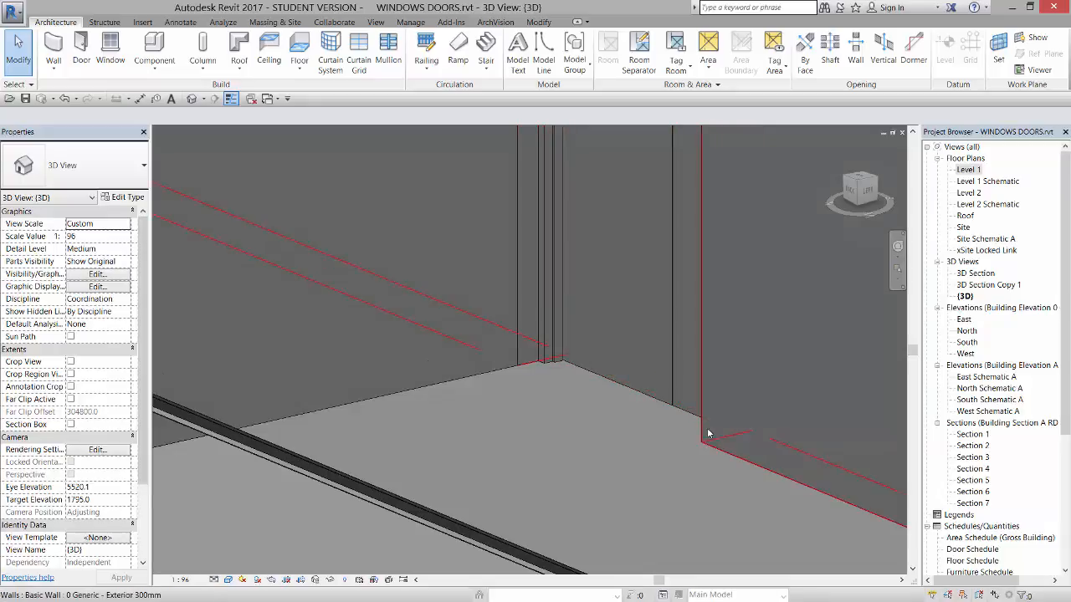
{"action": "scroll", "coordinate": [484, 447], "scroll_direction": "down", "scroll_amount": 3}
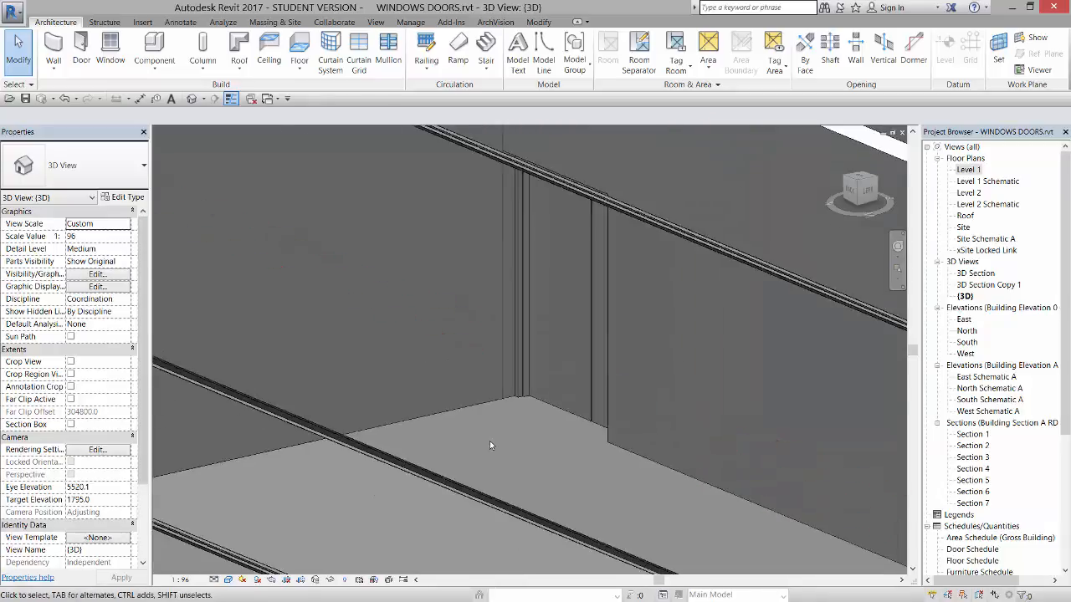
{"action": "double_click", "coordinate": [972, 172]}
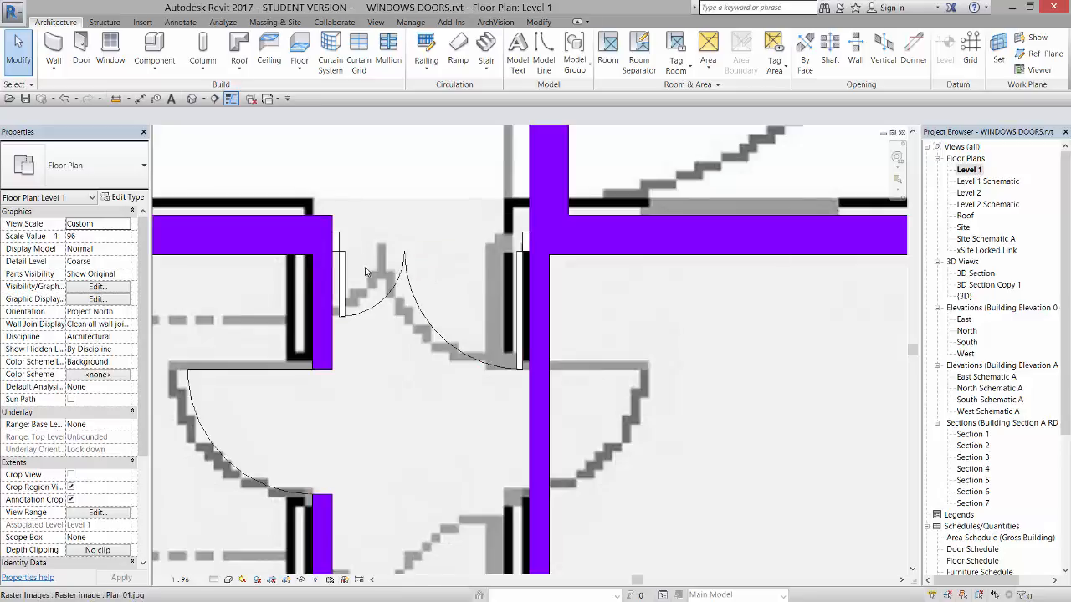
{"action": "scroll", "coordinate": [482, 209], "scroll_direction": "down", "scroll_amount": 1}
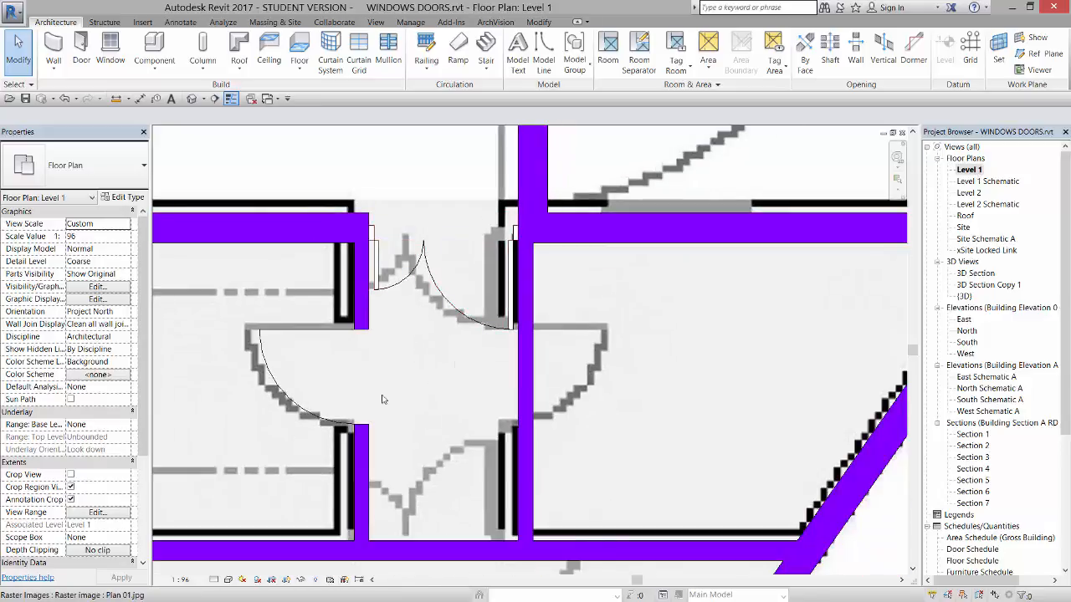
- Try out flipping the facing and hand of the single-flush door in the vestibule's west wall, restoring its original swing
{"action": "left_click", "coordinate": [285, 337]}
{"action": "key", "text": "space"}
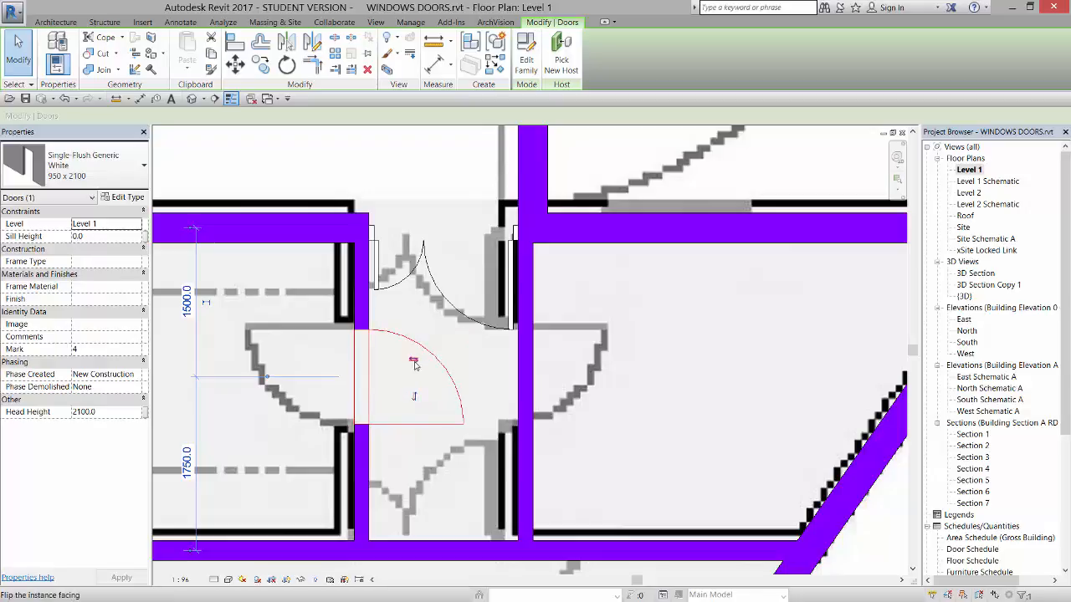
{"action": "left_click", "coordinate": [415, 360]}
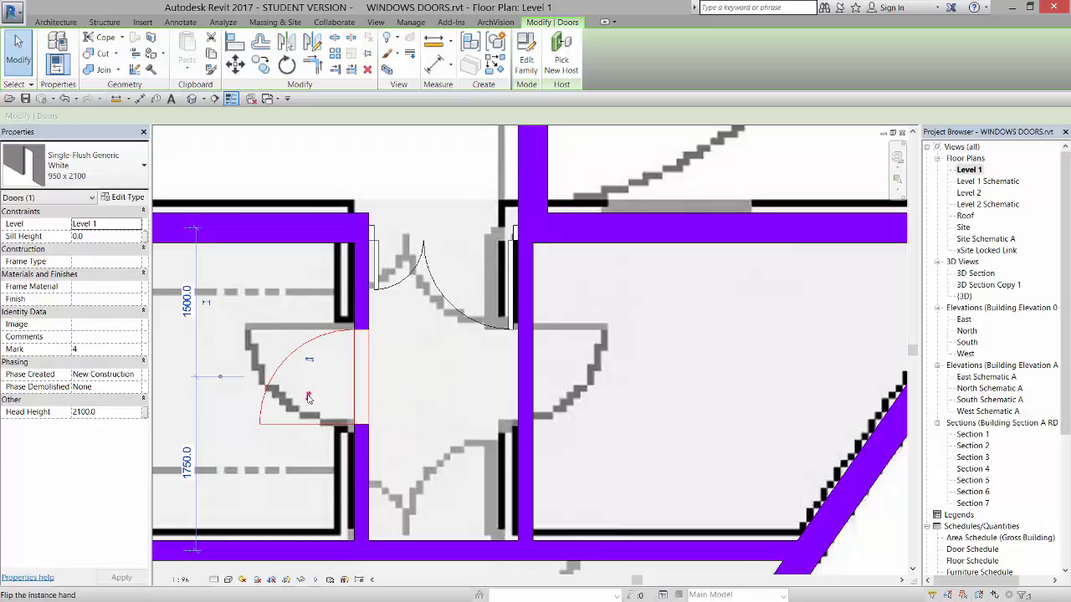
{"action": "left_click", "coordinate": [419, 359]}
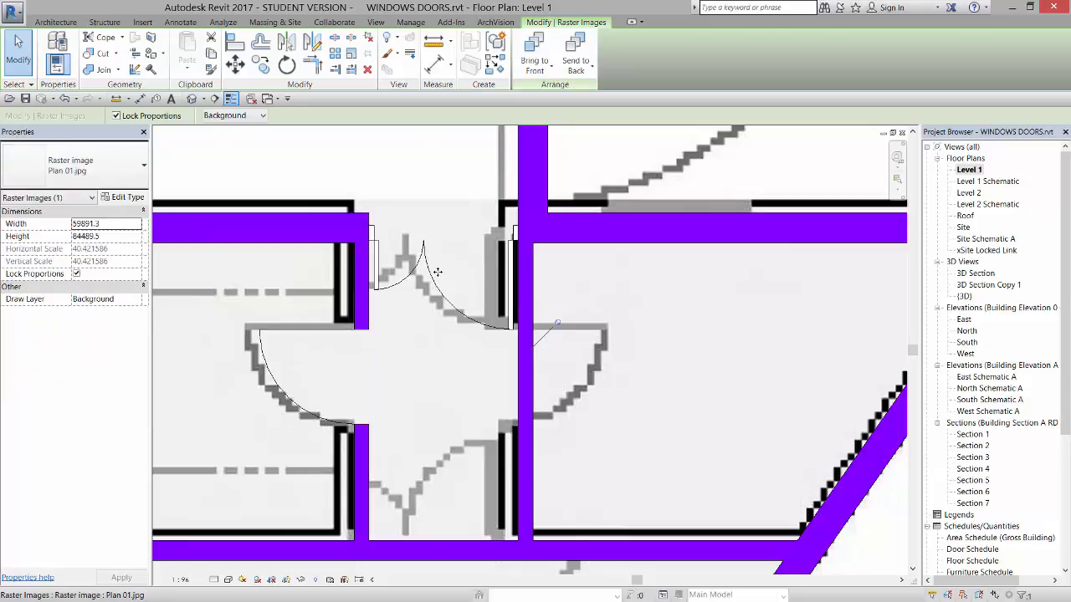
{"action": "key", "text": "Escape"}
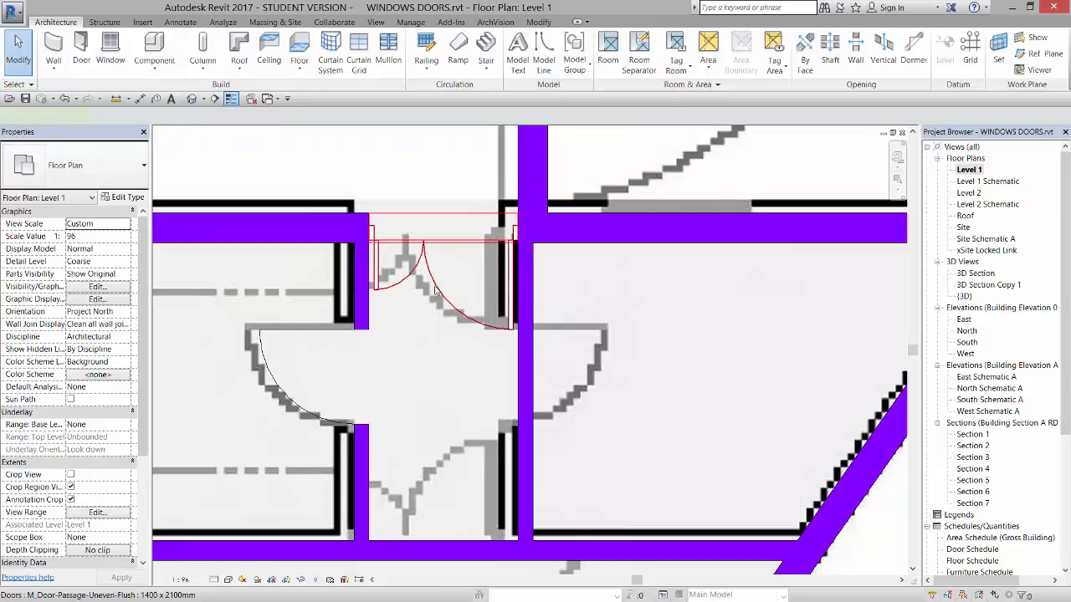
- Try out flipping the hand and facing of the uneven double door, restoring its original swing into the vestibule
{"action": "left_click", "coordinate": [435, 290]}
{"action": "left_click", "coordinate": [460, 277]}
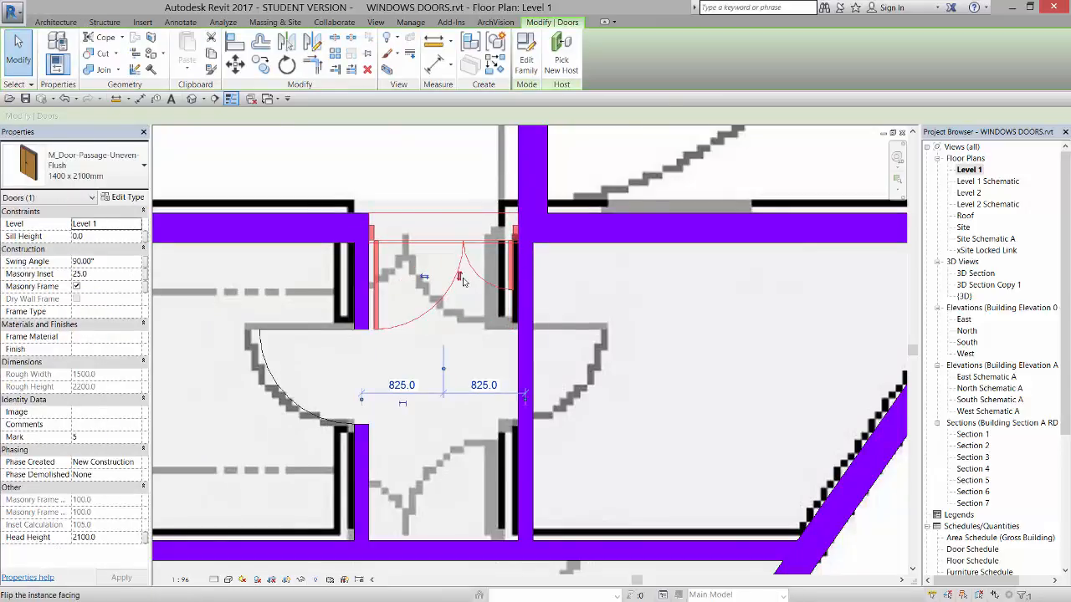
{"action": "left_click", "coordinate": [426, 277]}
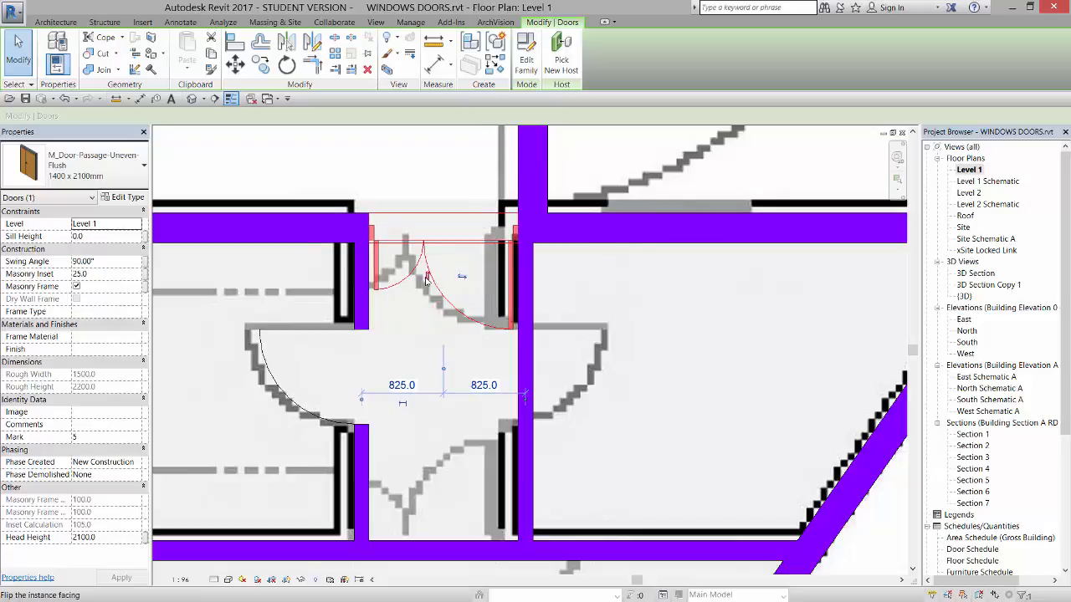
{"action": "left_click", "coordinate": [428, 279]}
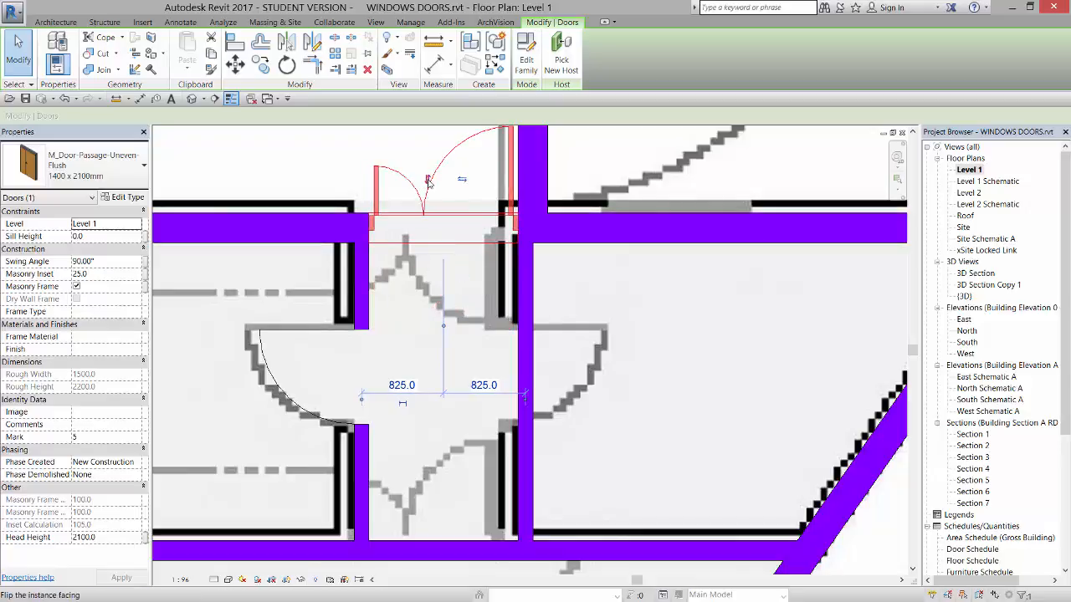
{"action": "key", "text": "space"}
{"action": "left_click", "coordinate": [634, 305]}
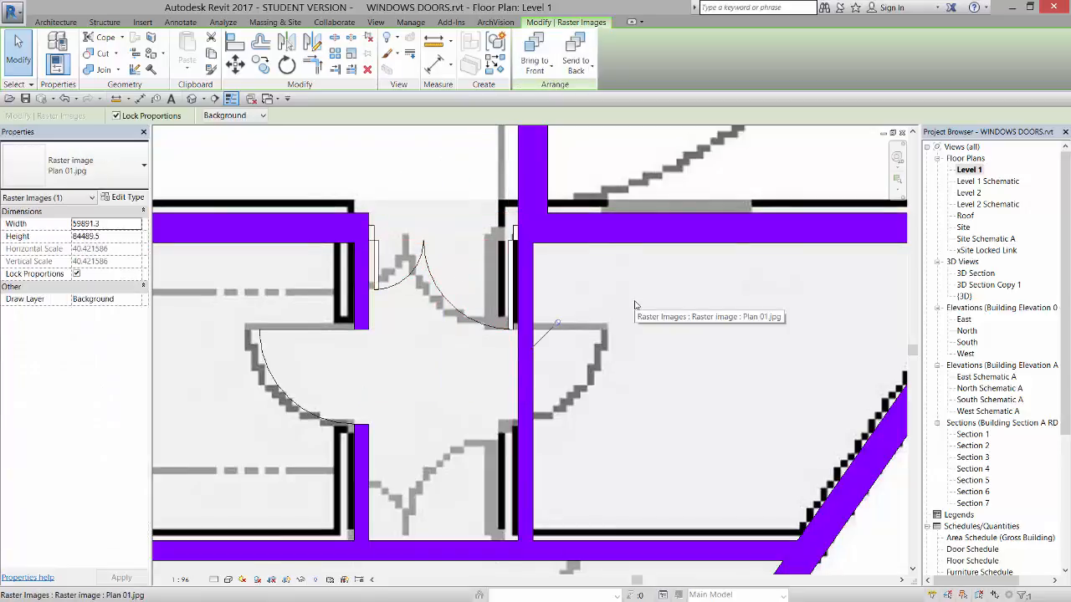
- Copy the 950 x 2100 single-flush door from the vestibule's west wall straight across to its east wall and flip its facing to swing away from the vestibule
{"action": "left_click", "coordinate": [341, 329]}
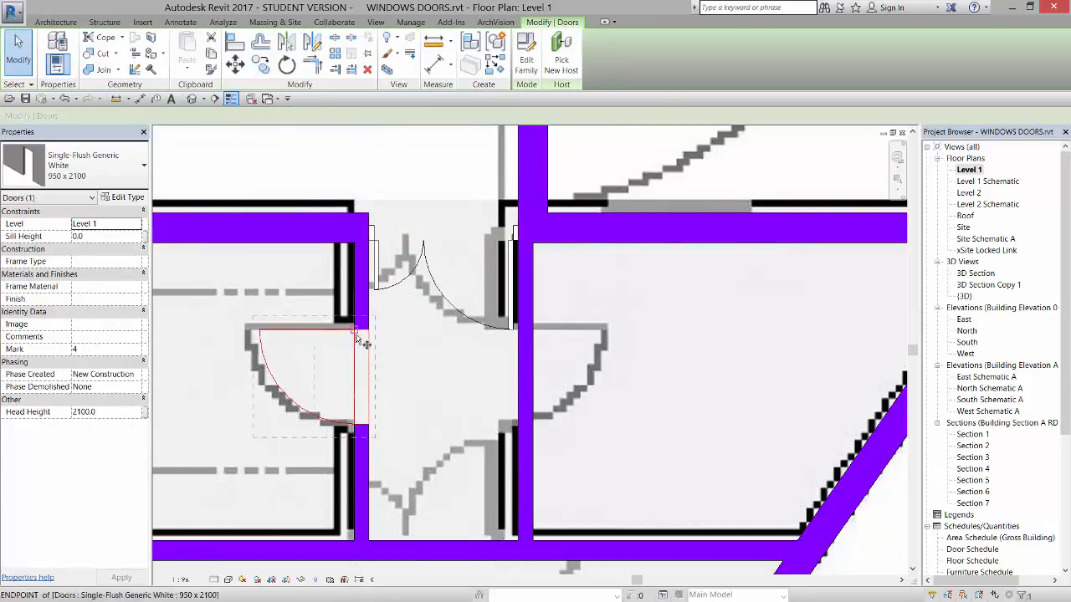
{"action": "key", "text": "m"}
{"action": "key", "text": "v"}
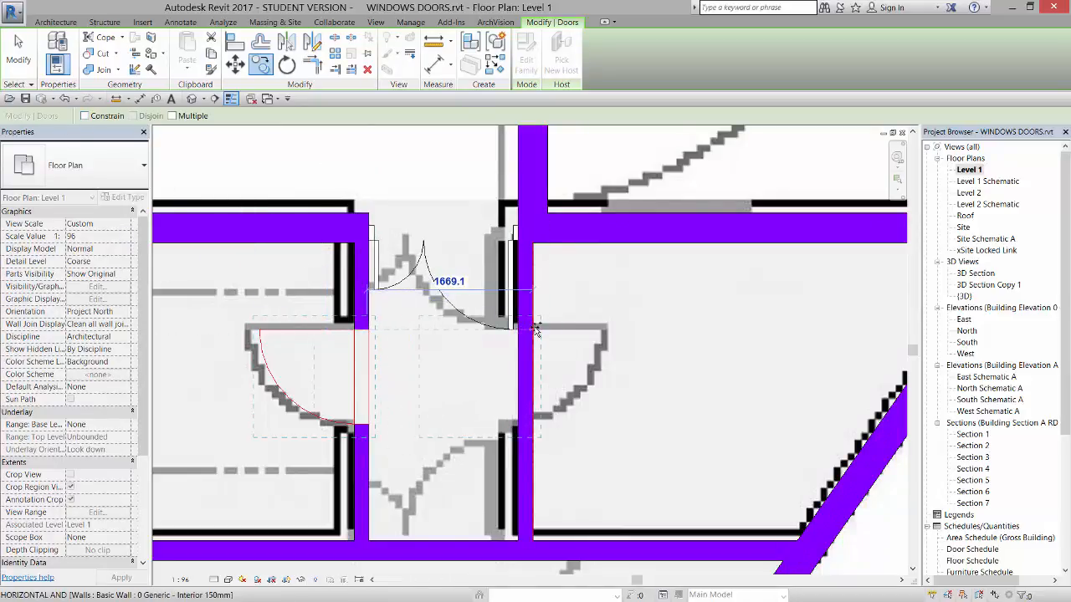
{"action": "left_click", "coordinate": [535, 329]}
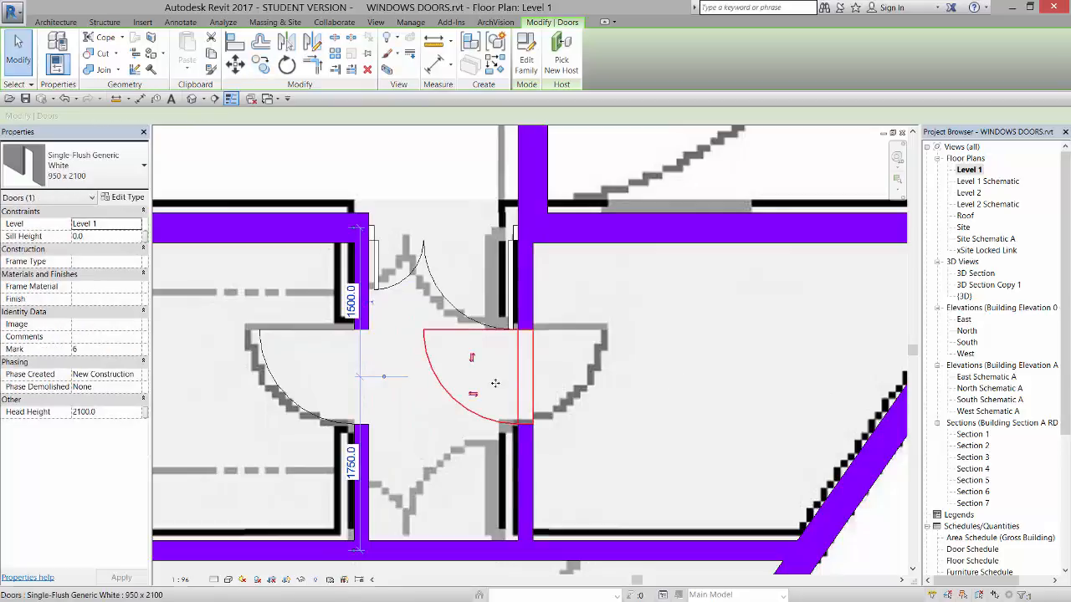
{"action": "left_click", "coordinate": [471, 397]}
{"action": "left_click", "coordinate": [616, 282]}
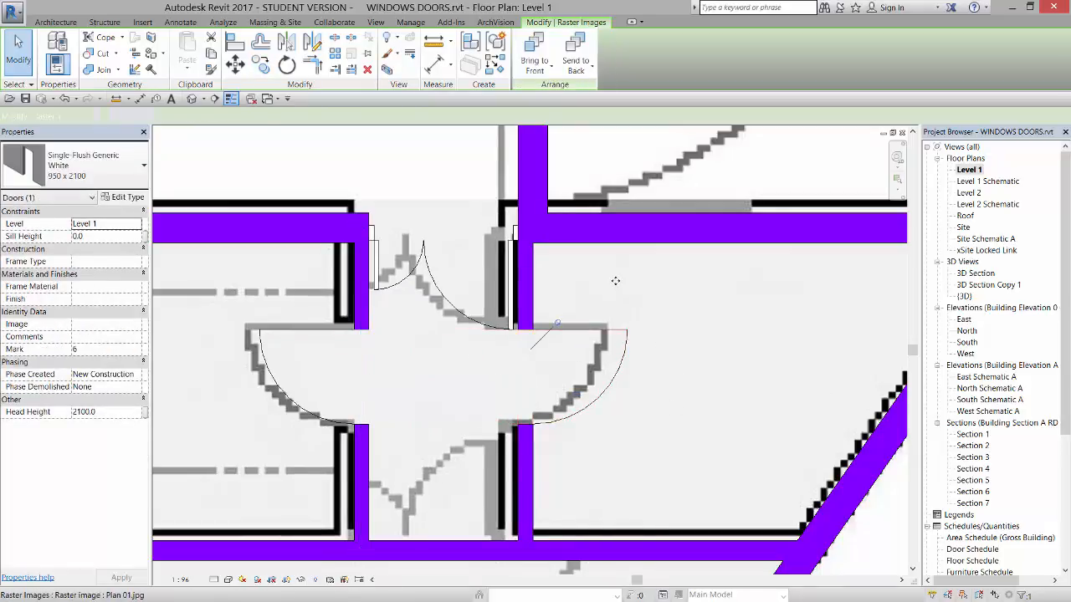
- Examine the Level 1 plan around the vestibule and the west end of the long corridor beside the angled exterior wall
{"action": "scroll", "coordinate": [614, 281], "scroll_direction": "down", "scroll_amount": 2}
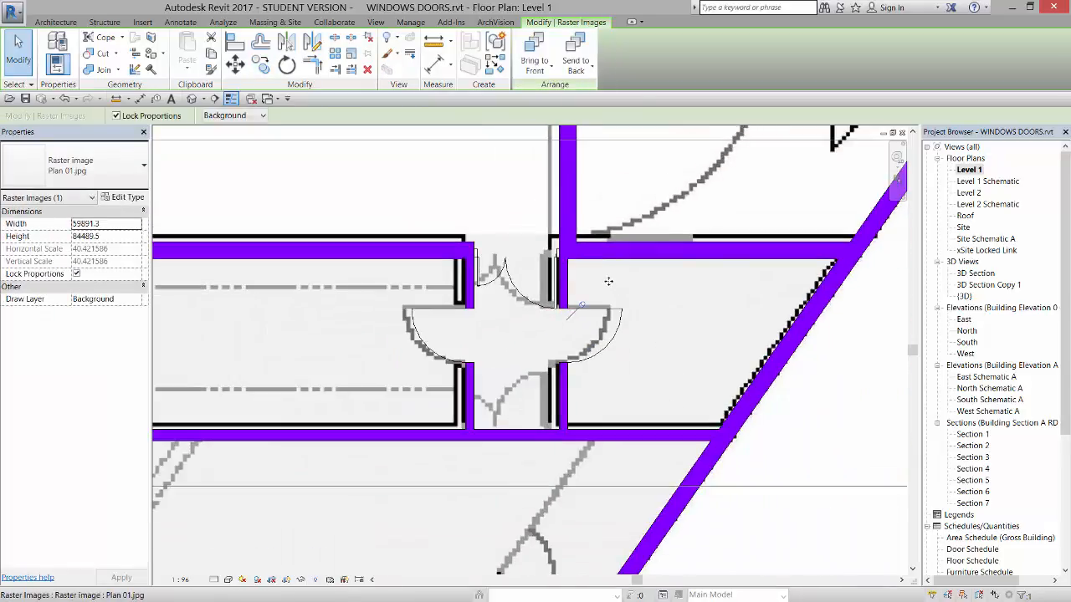
{"action": "scroll", "coordinate": [614, 281], "scroll_direction": "down", "scroll_amount": 2}
{"action": "middle_click_drag", "start_coordinate": [591, 289], "coordinate": [589, 392]}
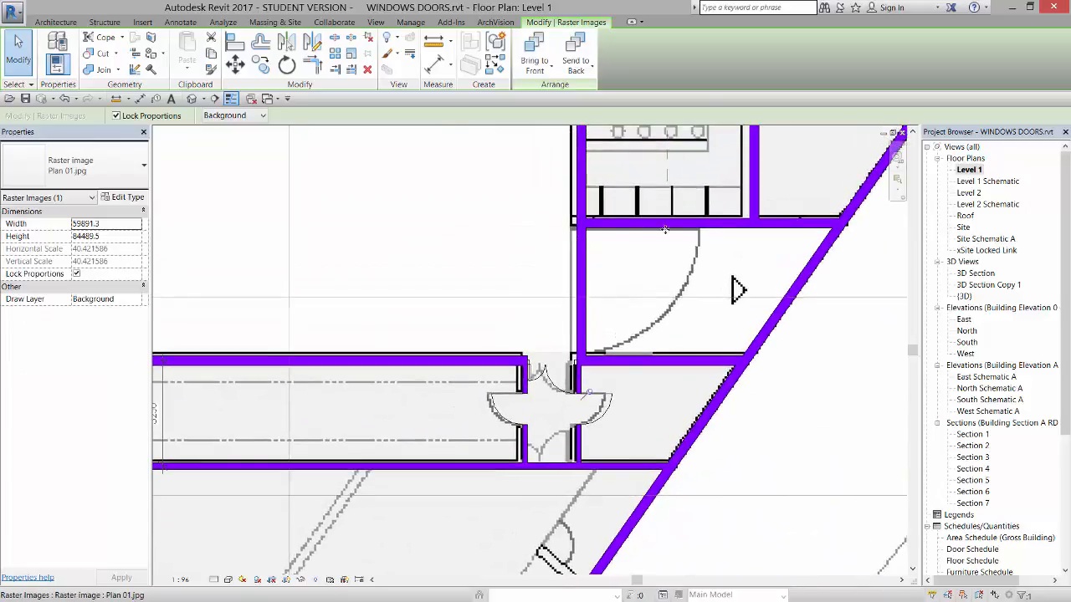
{"action": "scroll", "coordinate": [438, 303], "scroll_direction": "down", "scroll_amount": 3}
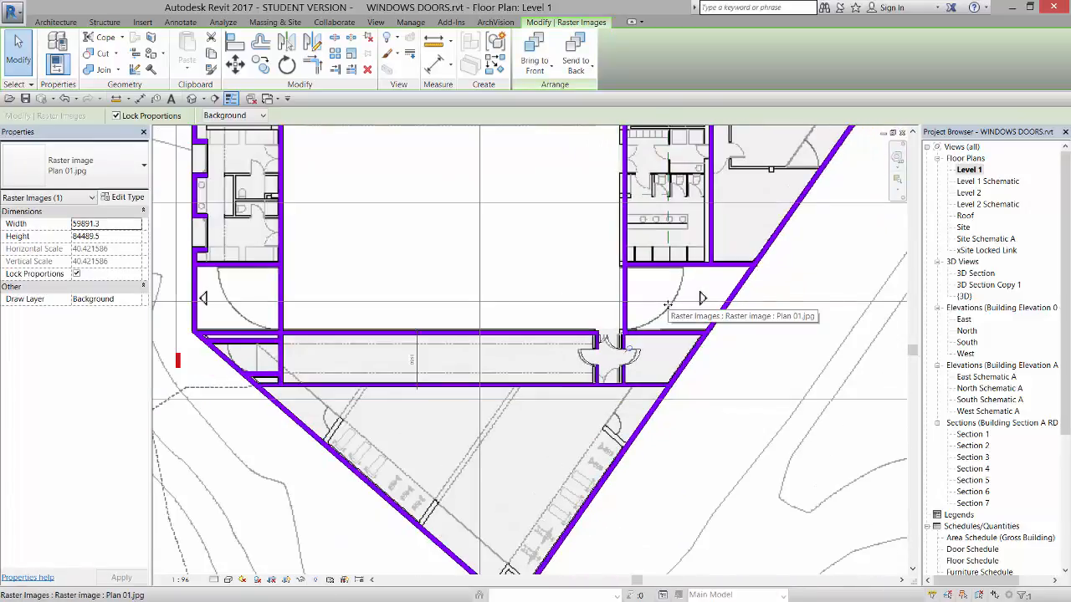
{"action": "scroll", "coordinate": [343, 297], "scroll_direction": "up", "scroll_amount": 2}
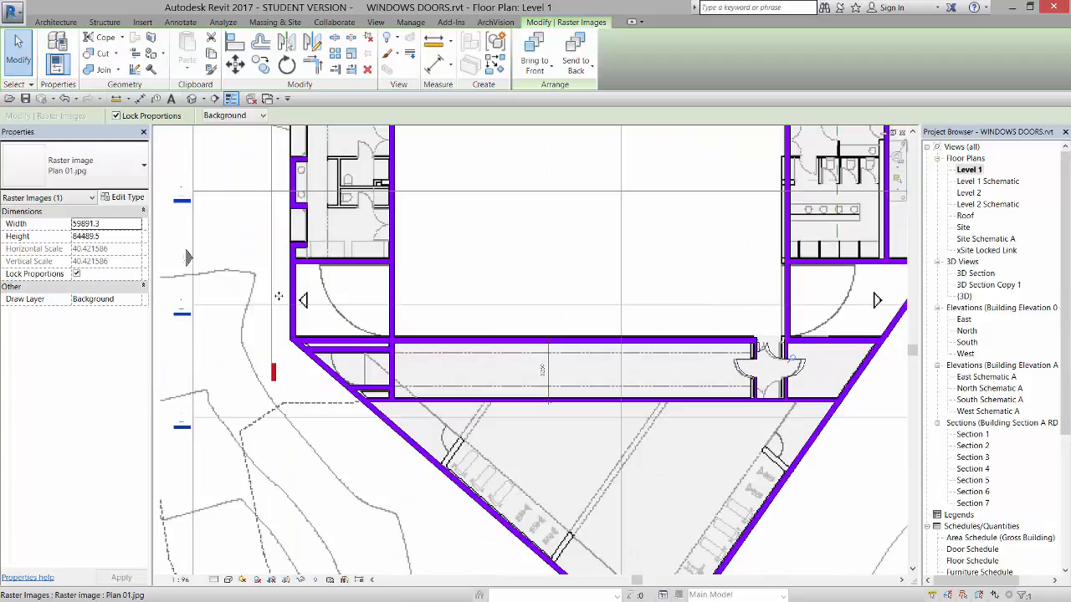
{"action": "scroll", "coordinate": [318, 373], "scroll_direction": "up", "scroll_amount": 3}
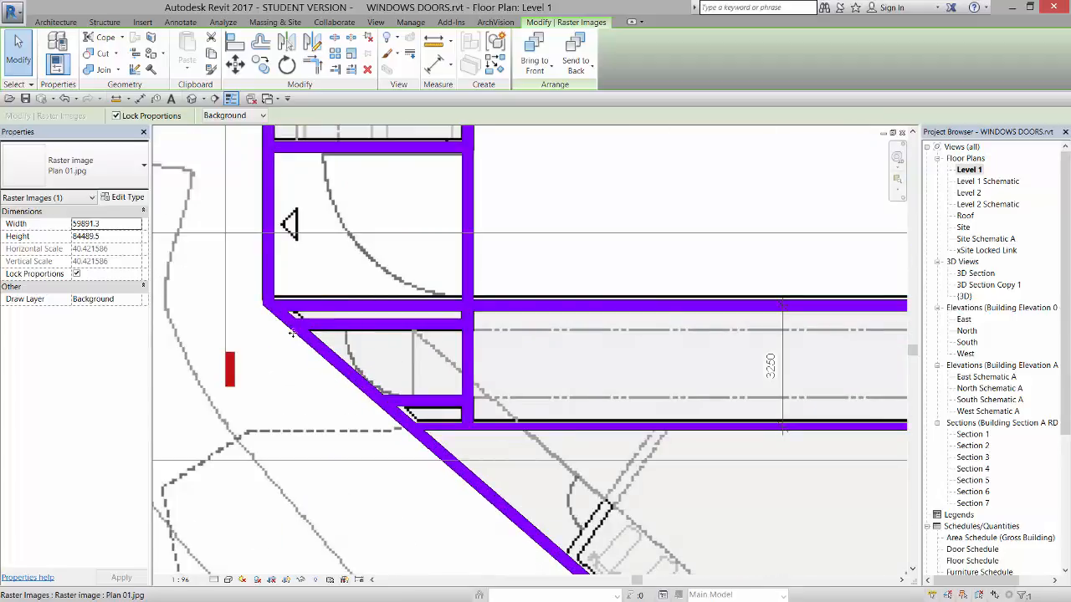